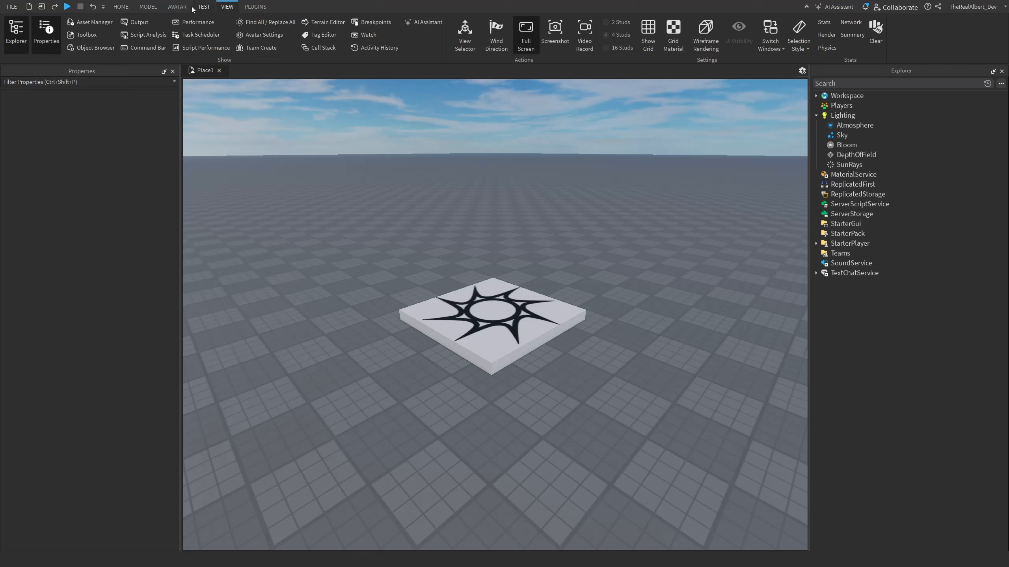
Insert the Advanced Throw System KIT from My Models into the scene beside the spawn location.
click(148, 7)
click(121, 7)
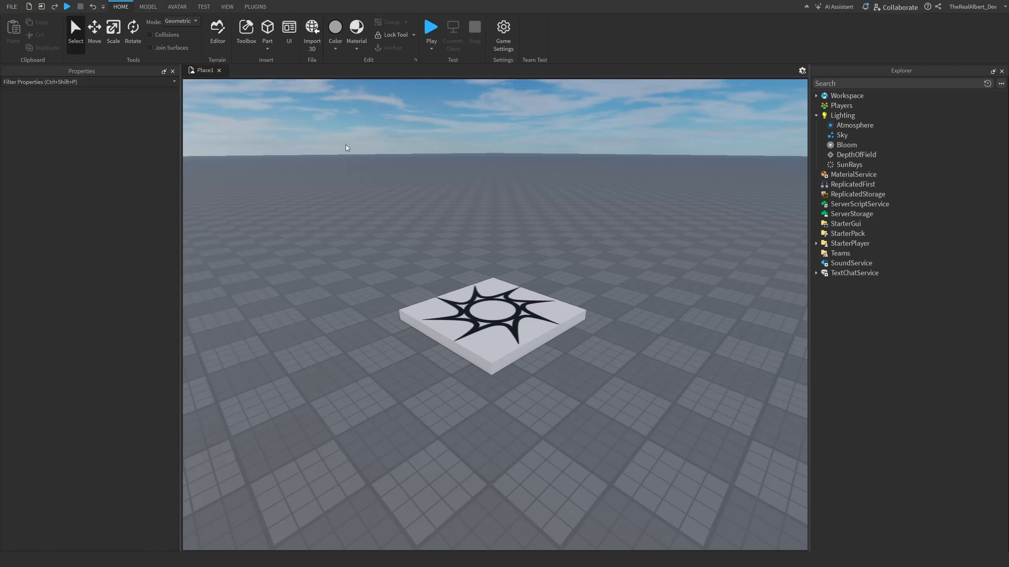
click(246, 31)
click(72, 89)
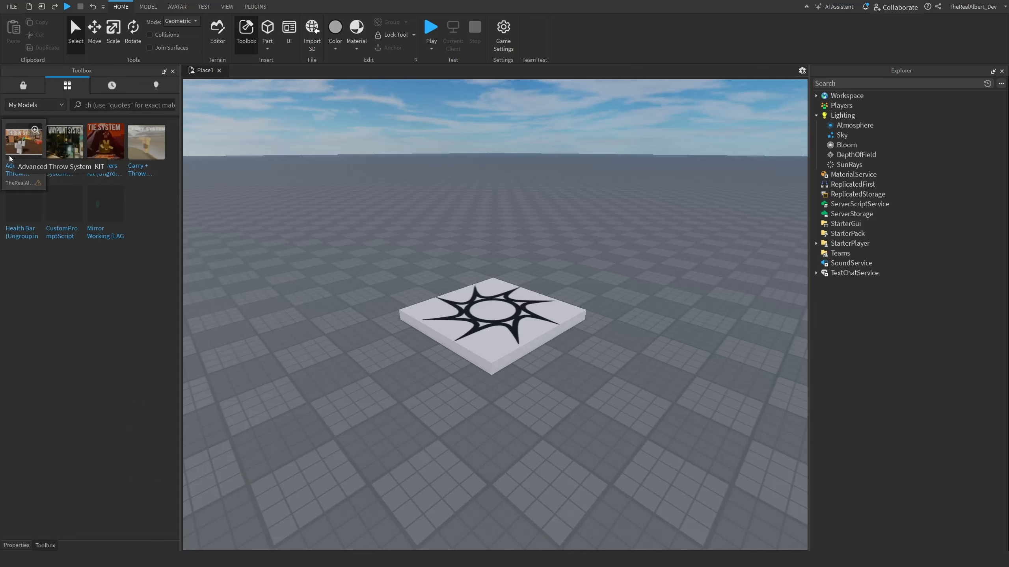
drag(10, 156, 499, 383)
click(608, 304)
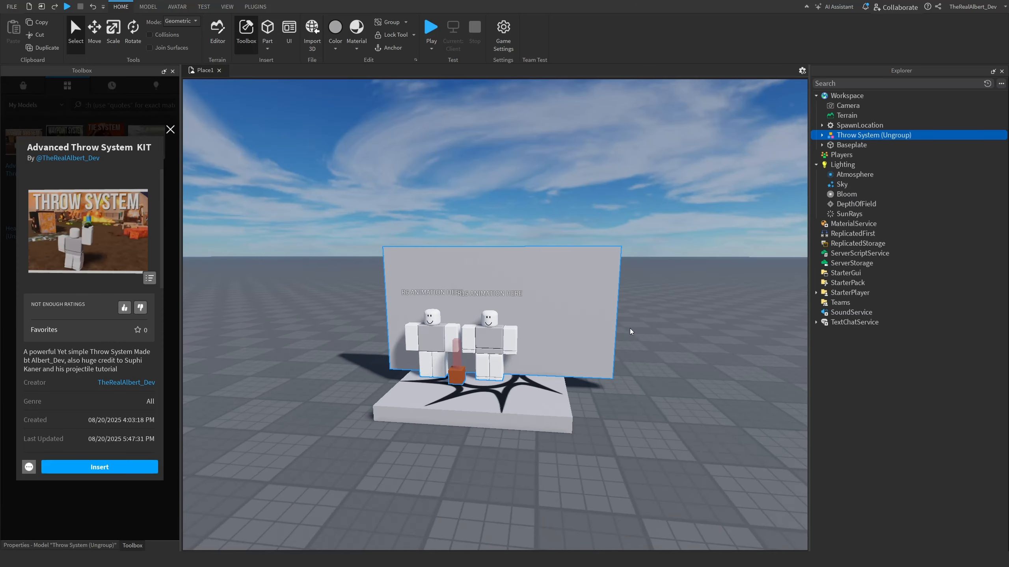
Ungroup the inserted Throw System model and delete its ThumbnailCamera.
key(ctrl+u)
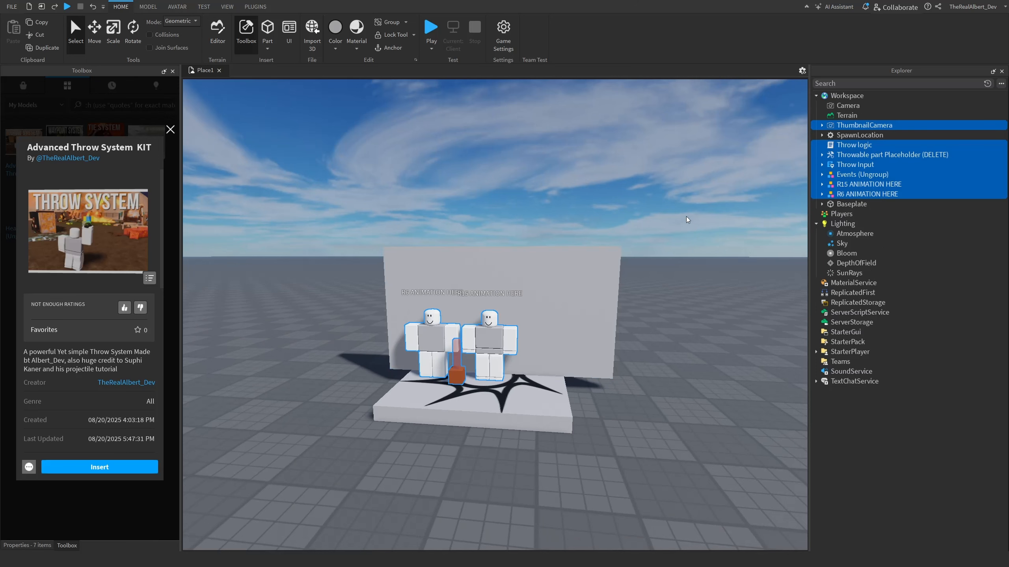
click(859, 125)
key(Delete)
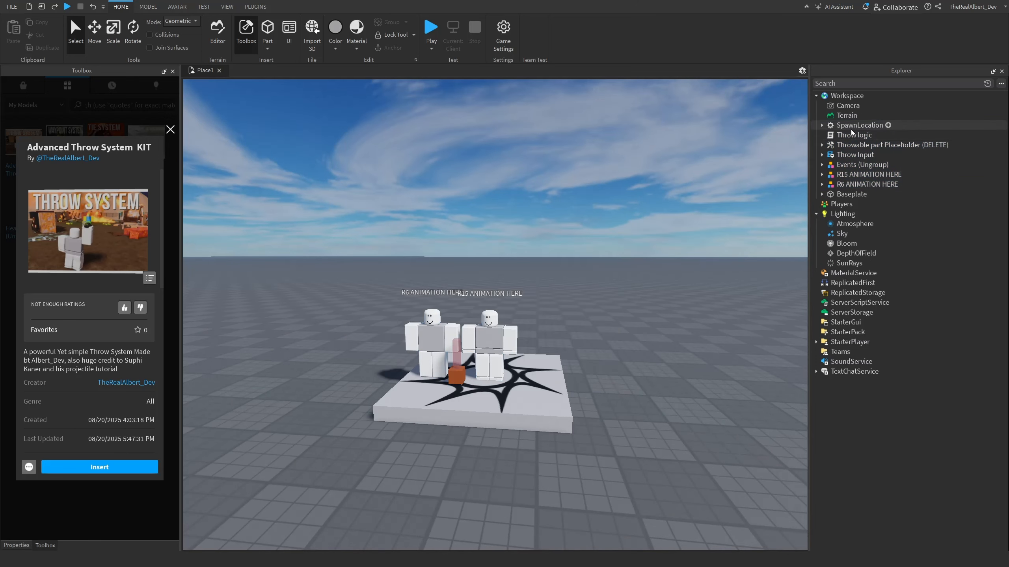
Move the Throw logic script into ServerScriptService and the Throw Input script into StarterCharacterScripts.
drag(848, 134, 862, 308)
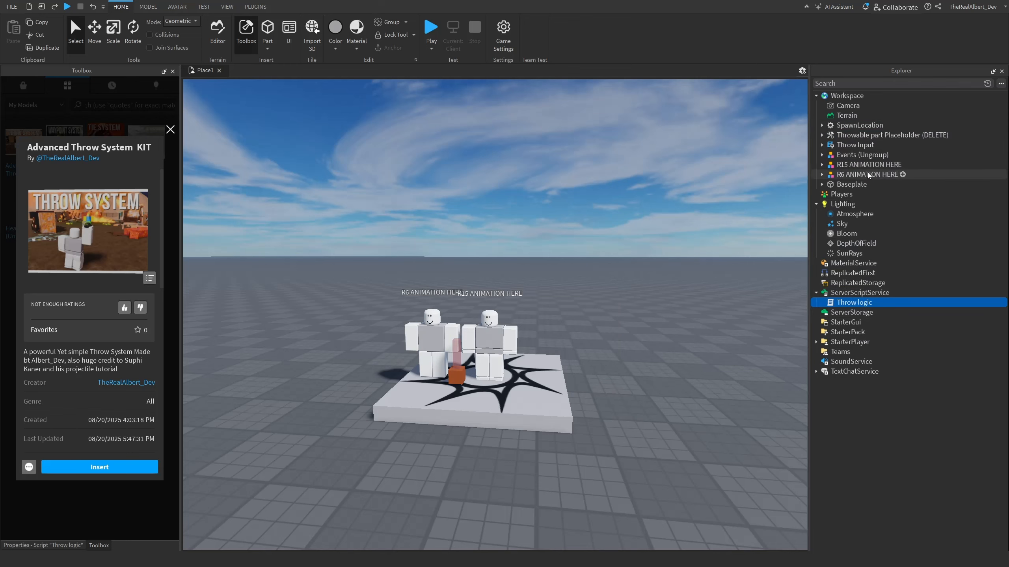
drag(851, 145, 845, 343)
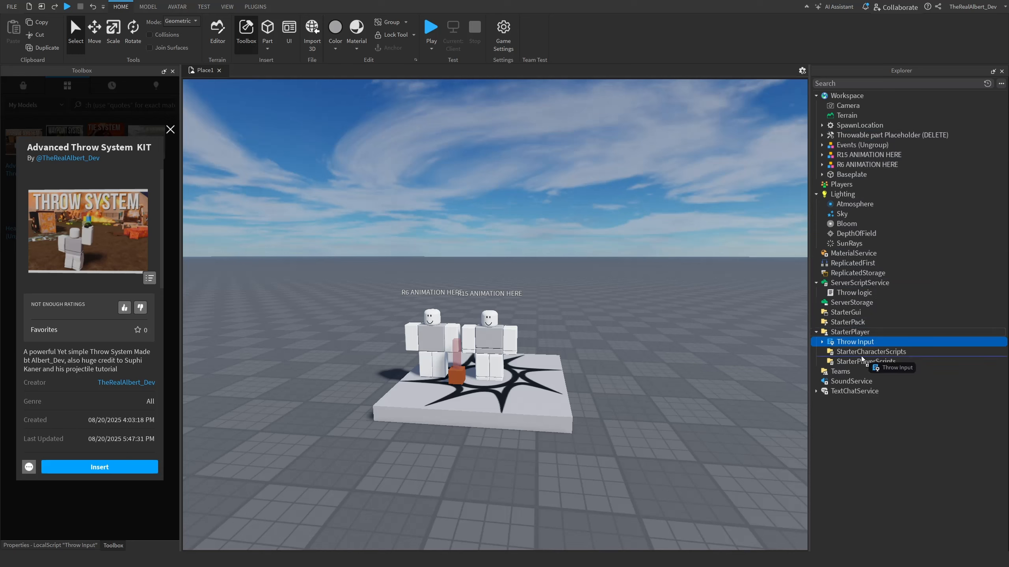
drag(848, 345, 856, 355)
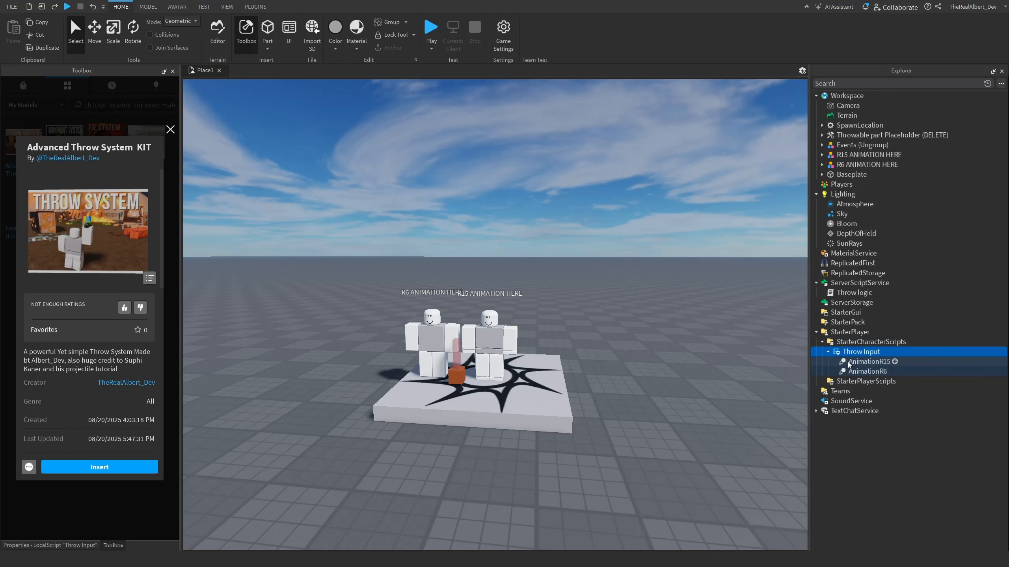
Close the asset preview, Toolbox and Properties, and load the R15 ANIMATION HERE rig into the Animation Editor.
scroll(281, 266, down, 2)
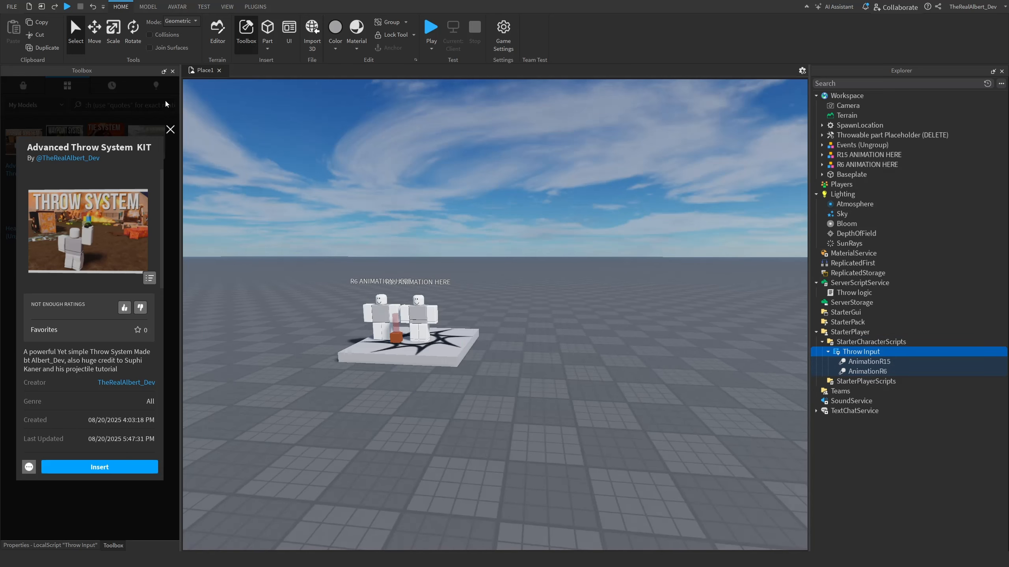
click(170, 130)
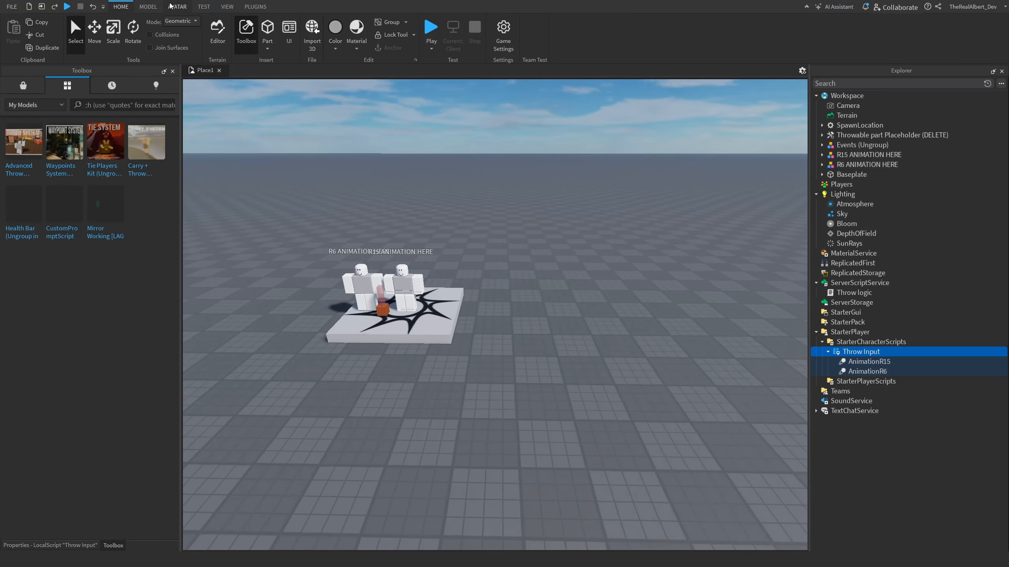
click(174, 7)
click(475, 32)
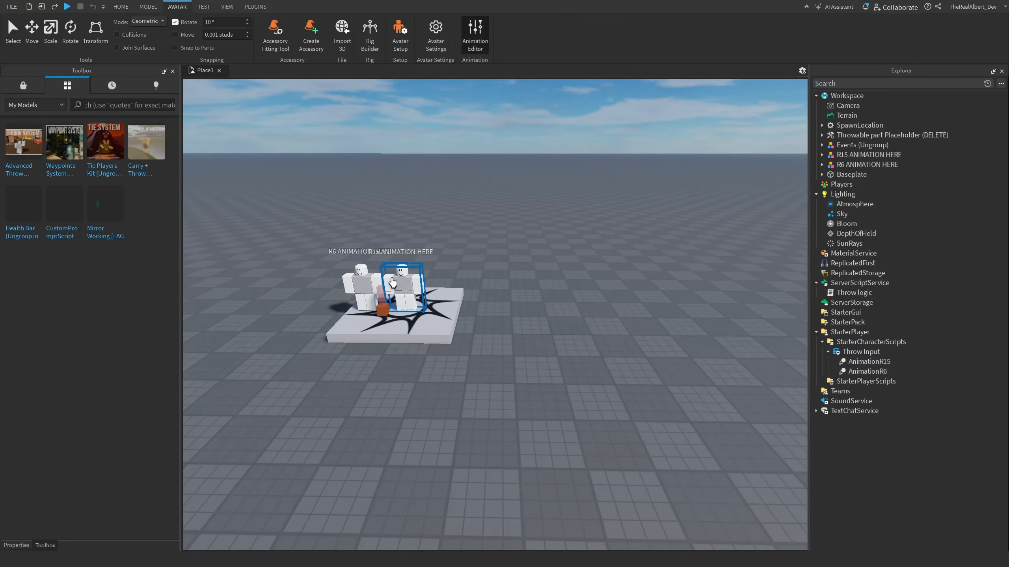
click(398, 282)
click(77, 545)
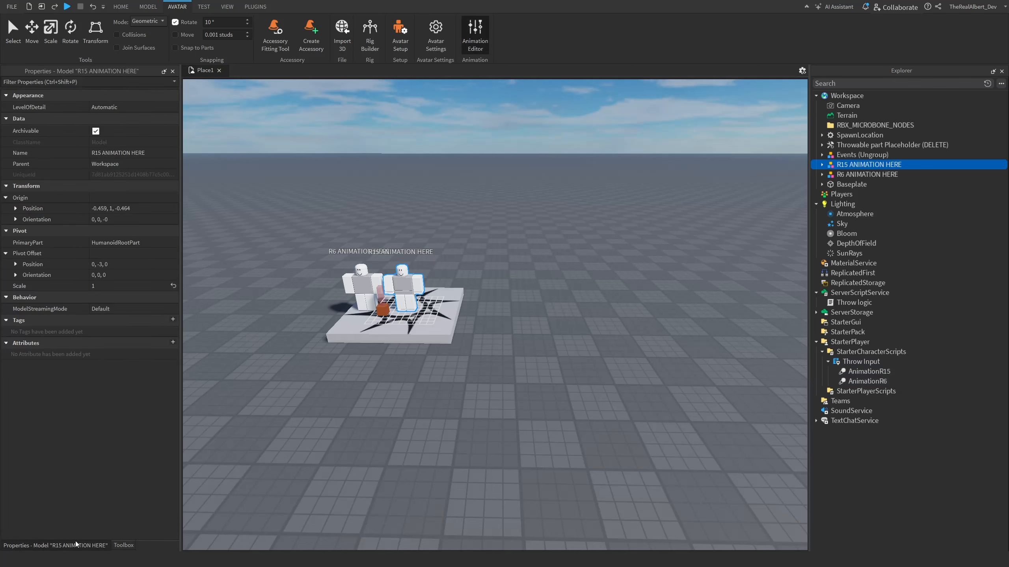
click(173, 71)
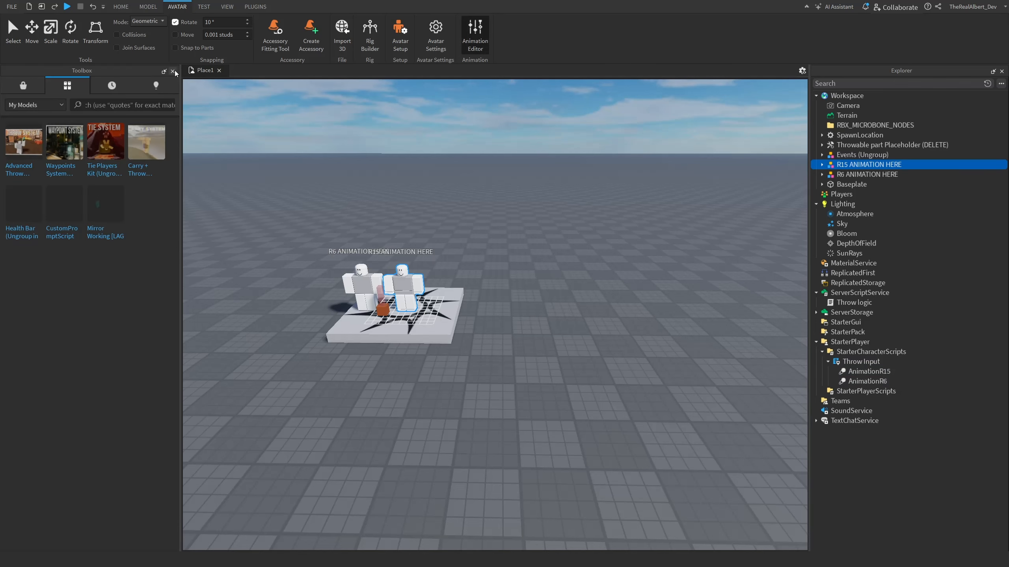
click(173, 71)
click(475, 34)
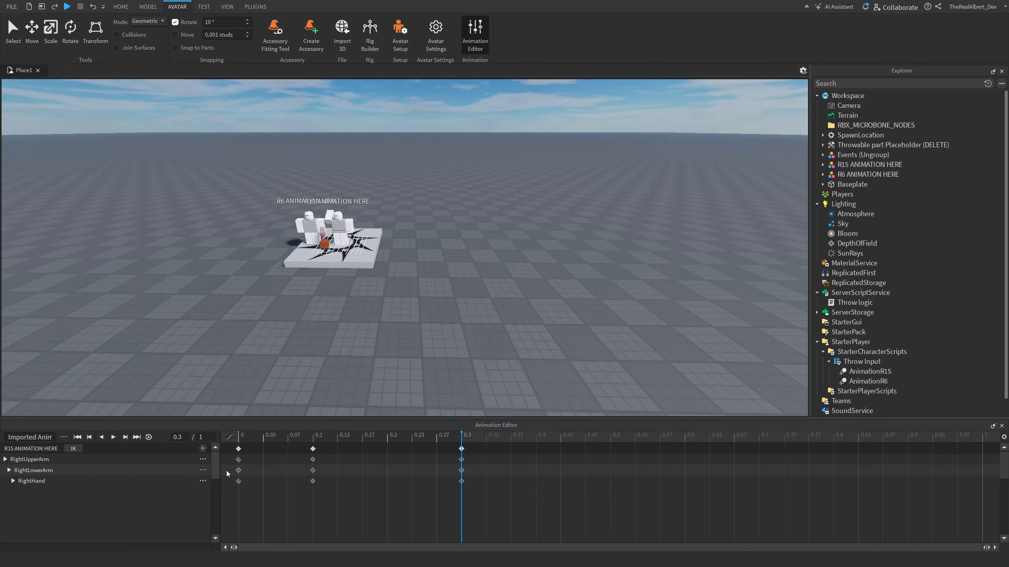
Publish the R15 rig's animation to Roblox under the title "Frecnuyh Fries R15" and copy its asset ID.
click(63, 438)
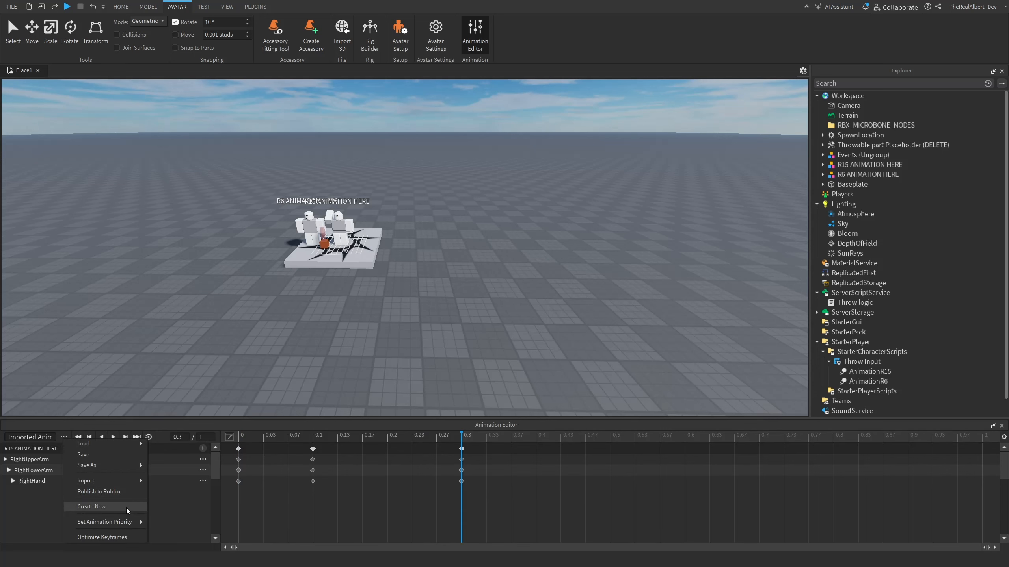
click(123, 492)
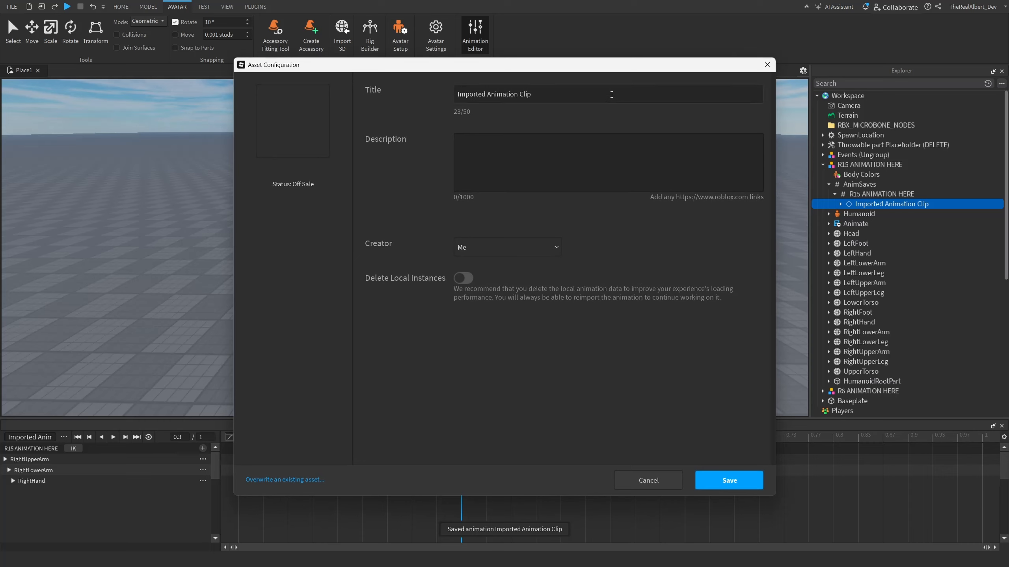
drag(612, 94, 488, 94)
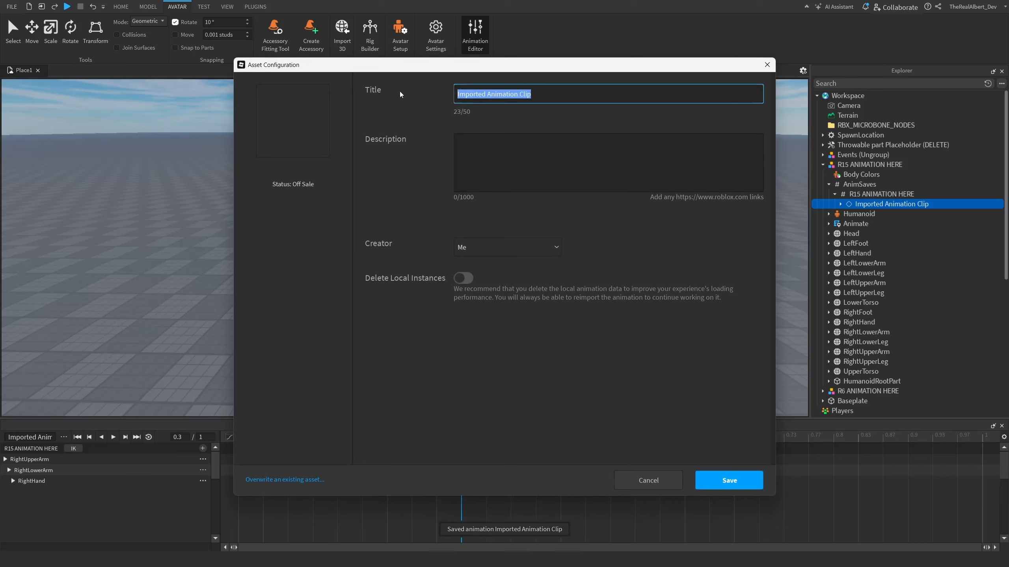
key(BackSpace)
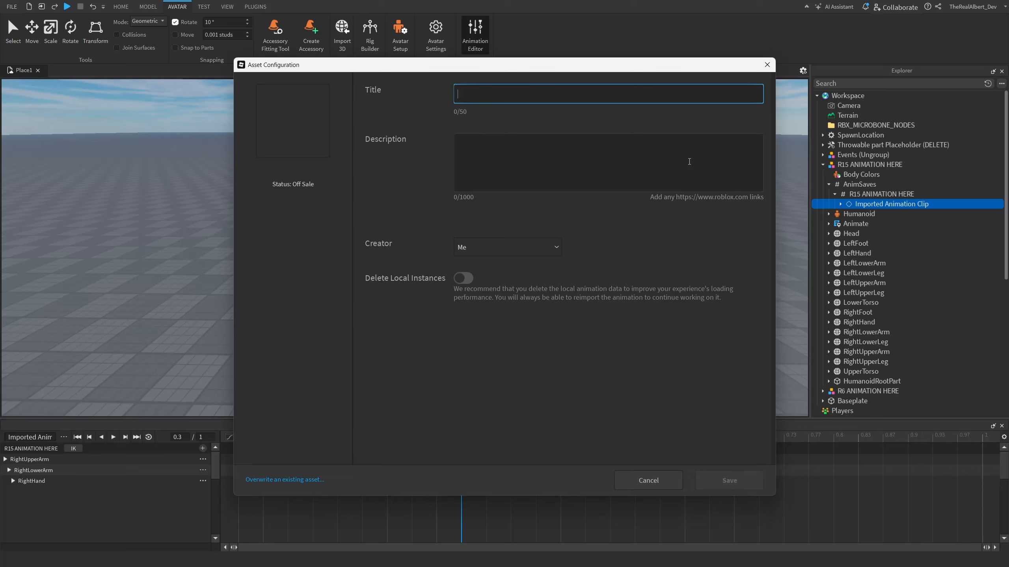
text(Frecnuyh)
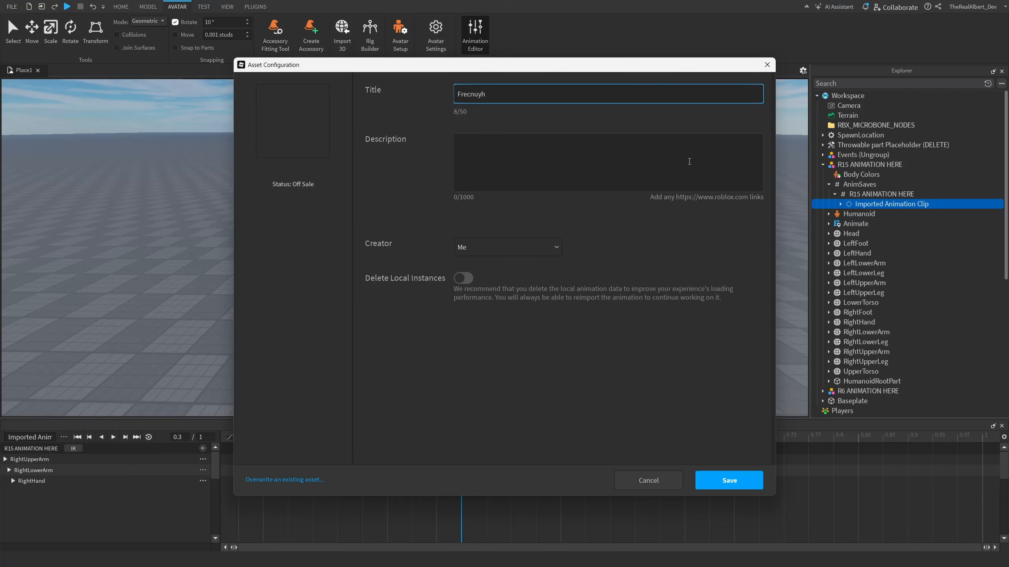
text( Fries)
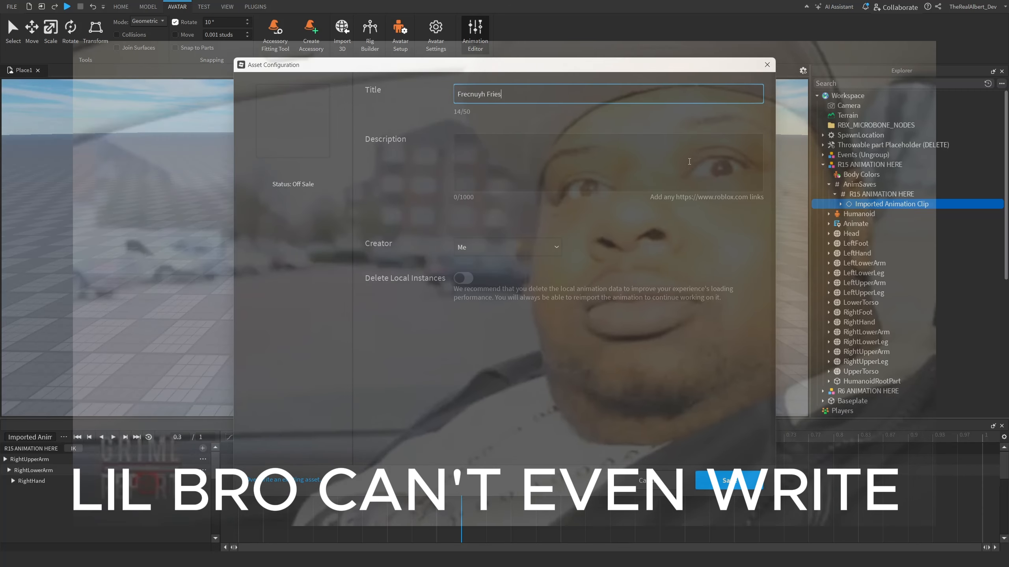
text( R!%)
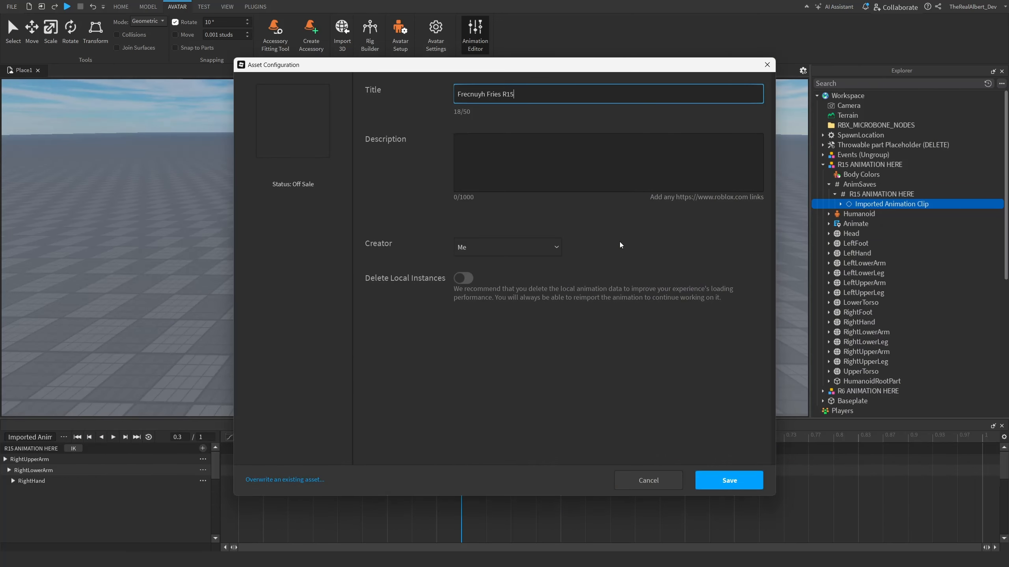
click(729, 481)
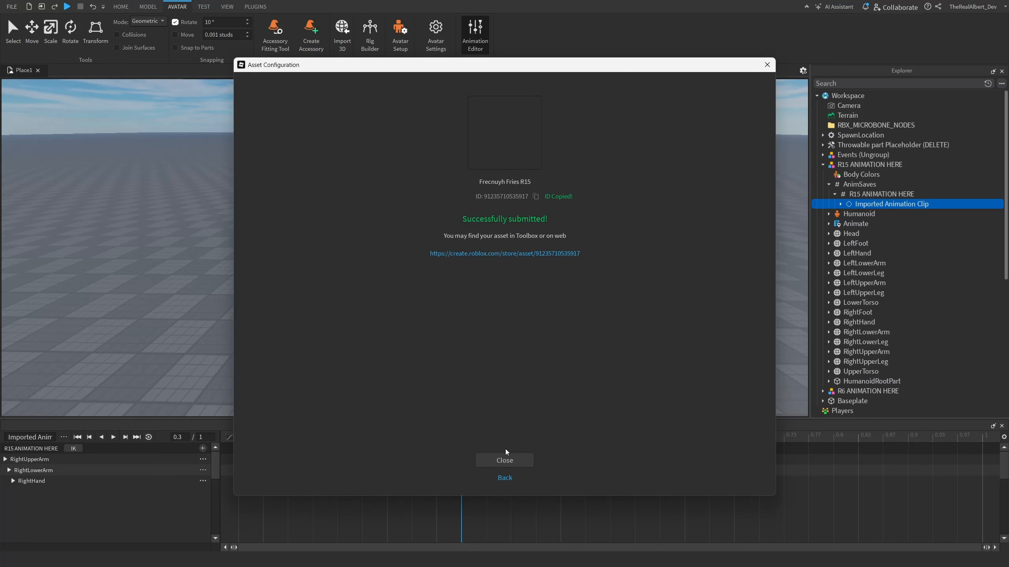
click(505, 461)
scroll(901, 293, down, 8)
click(857, 353)
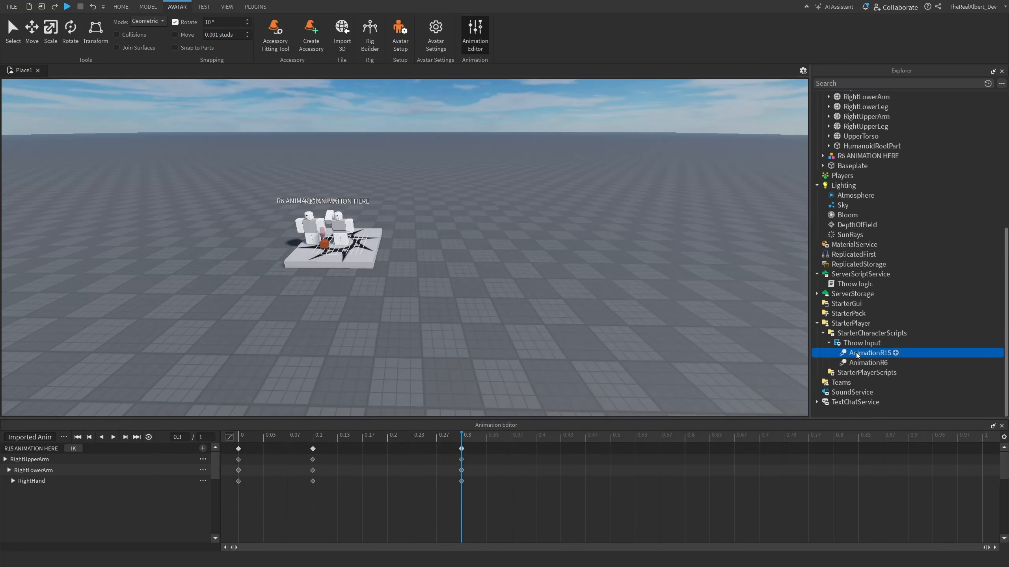
click(227, 6)
click(46, 32)
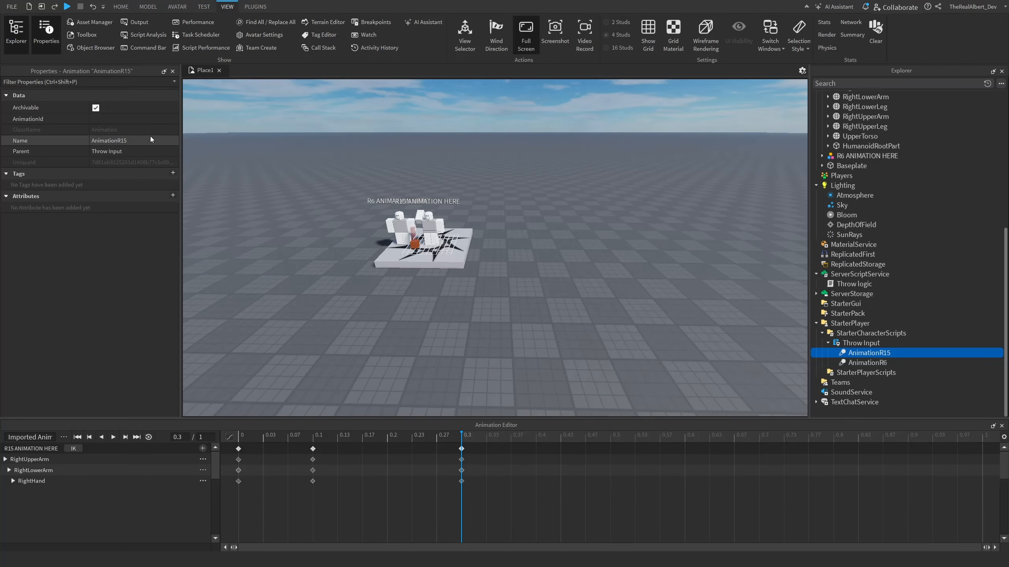
click(145, 120)
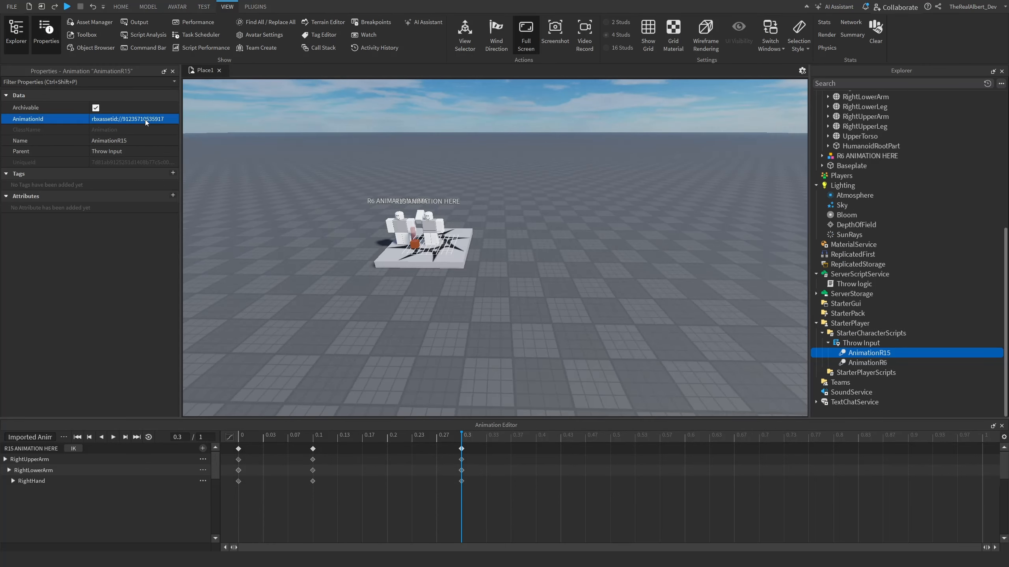
click(394, 217)
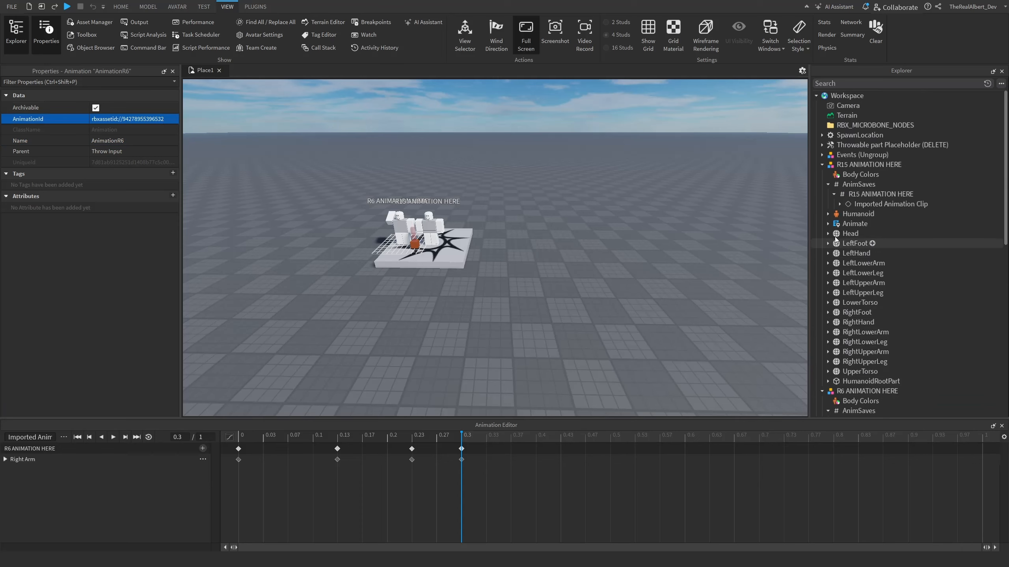
Move the Events (Ungroup) model from Workspace into ReplicatedStorage and ungroup it there.
click(822, 164)
drag(840, 155, 850, 268)
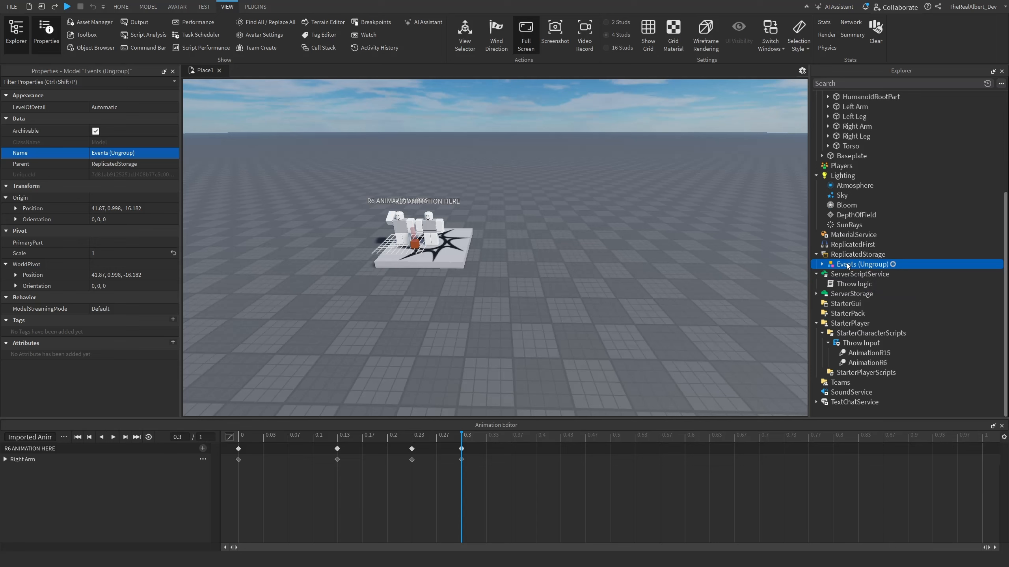
key(ctrl+u)
Close the Animation Editor and delete the R15 ANIMATION HERE and R6 ANIMATION HERE rigs from Workspace.
scroll(846, 264, up, 5)
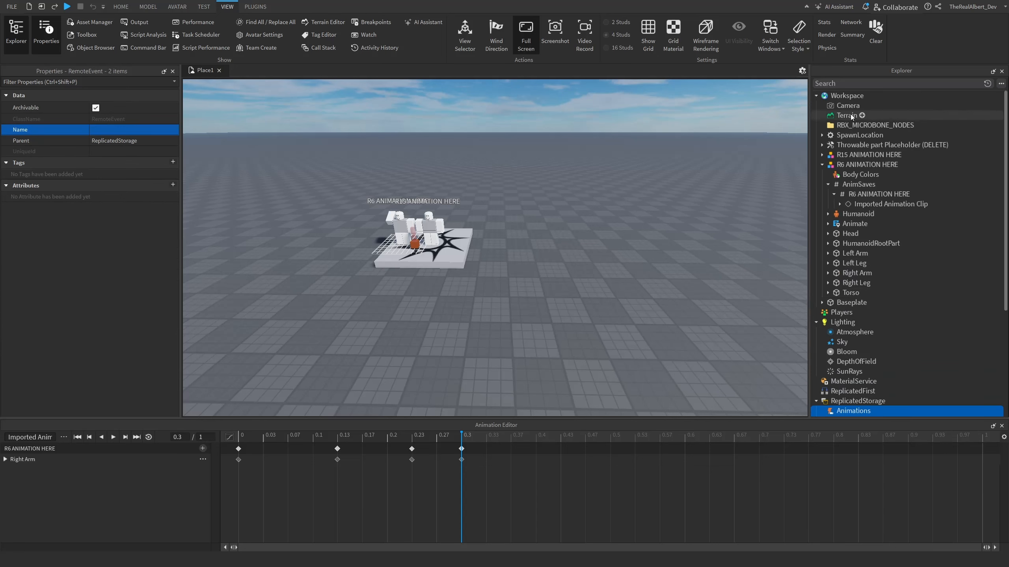
click(181, 5)
click(482, 48)
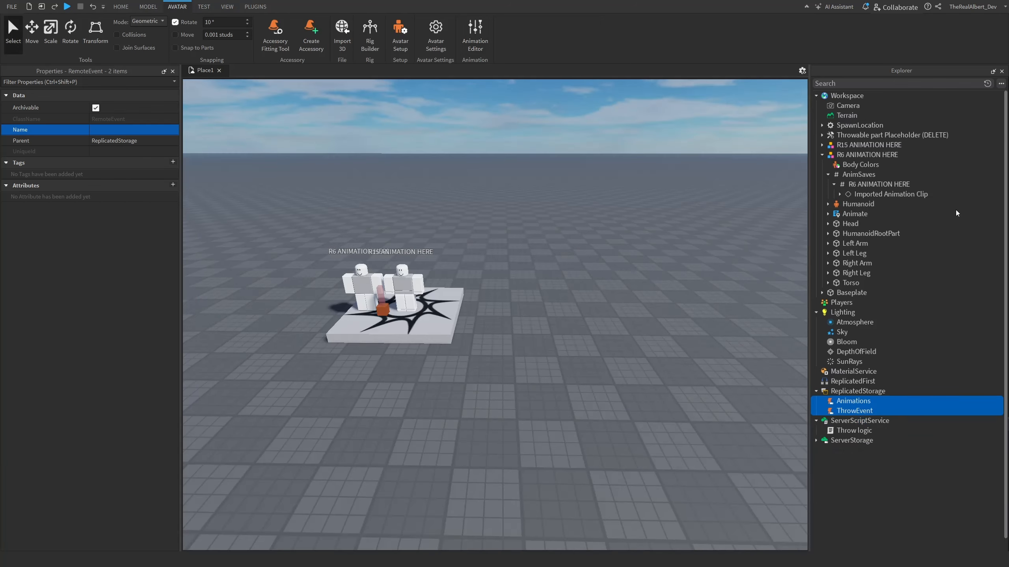
click(844, 149)
key(Delete)
click(845, 149)
key(Delete)
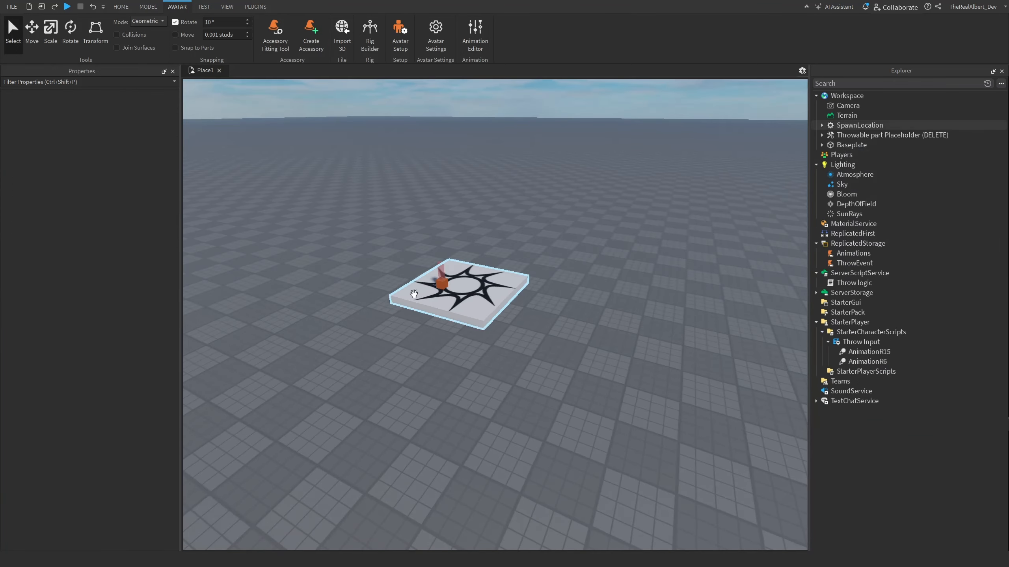
Move the Throwable part Placeholder off the spawn location to about 17.2, 0.5, -3.7 and collapse Lighting in the object tree.
drag(439, 282, 324, 269)
right_drag(502, 293, 502, 295)
key(d)
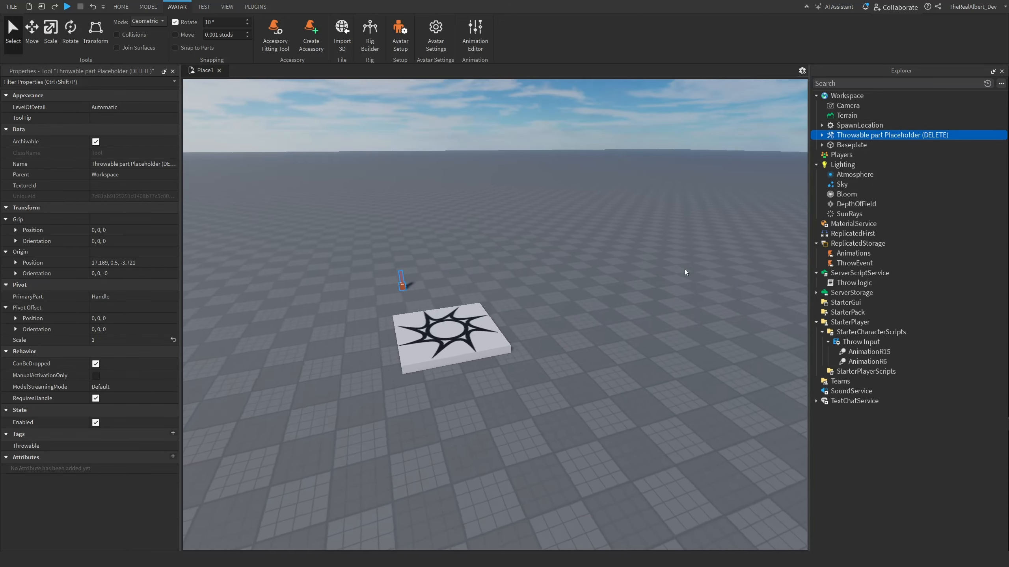
click(816, 165)
Start a play-test, run the character into the throwable placeholder to pick it up, and throw it ahead.
key(a)
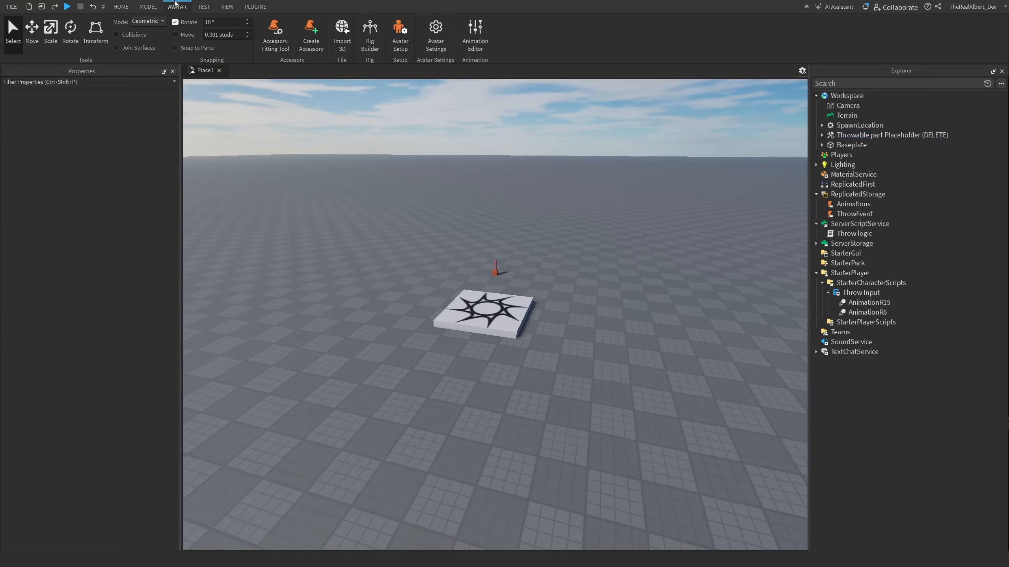
key(s)
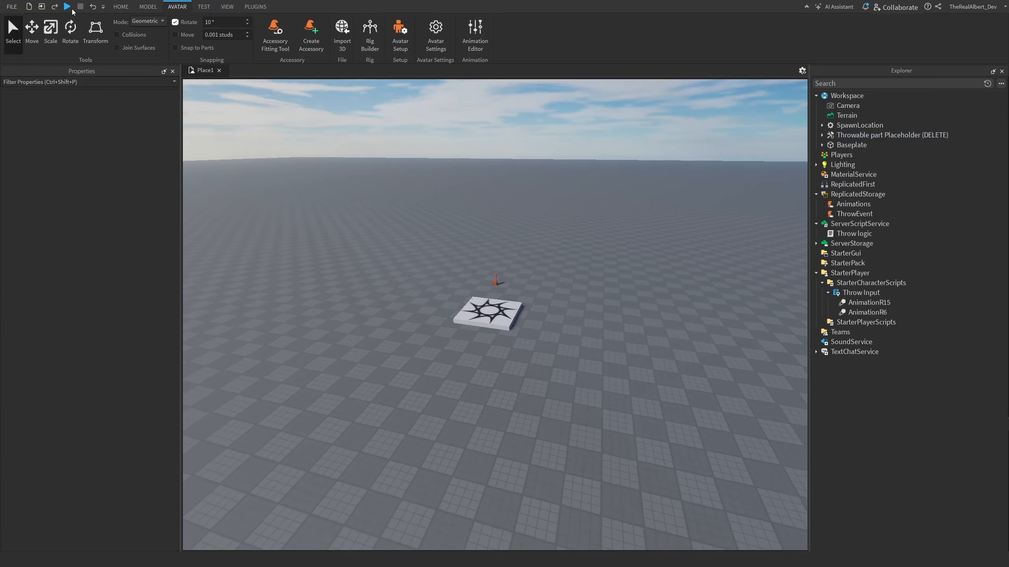
key(w)
click(68, 6)
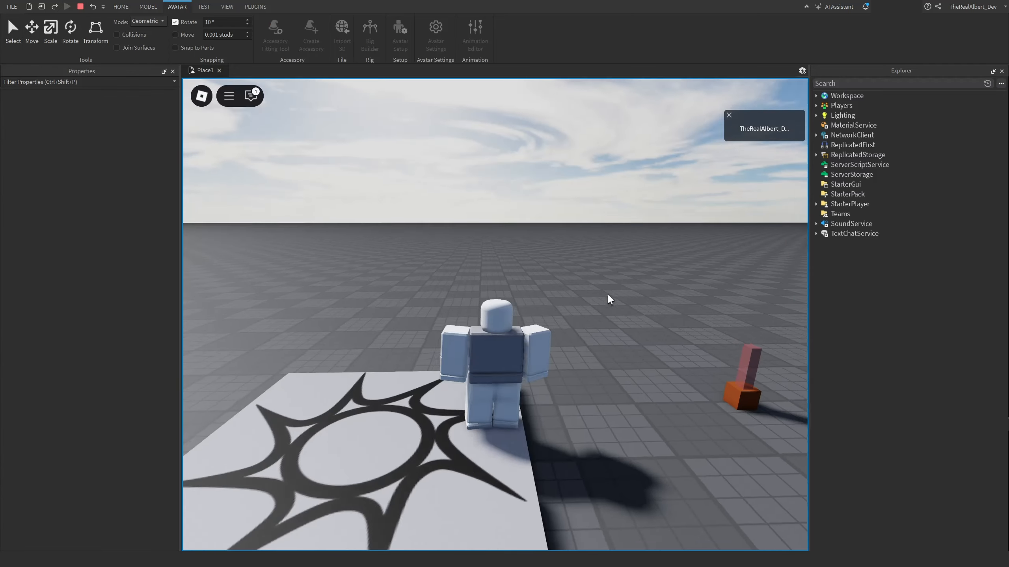
key(Tab)
right_drag(606, 294, 607, 295)
key(w)
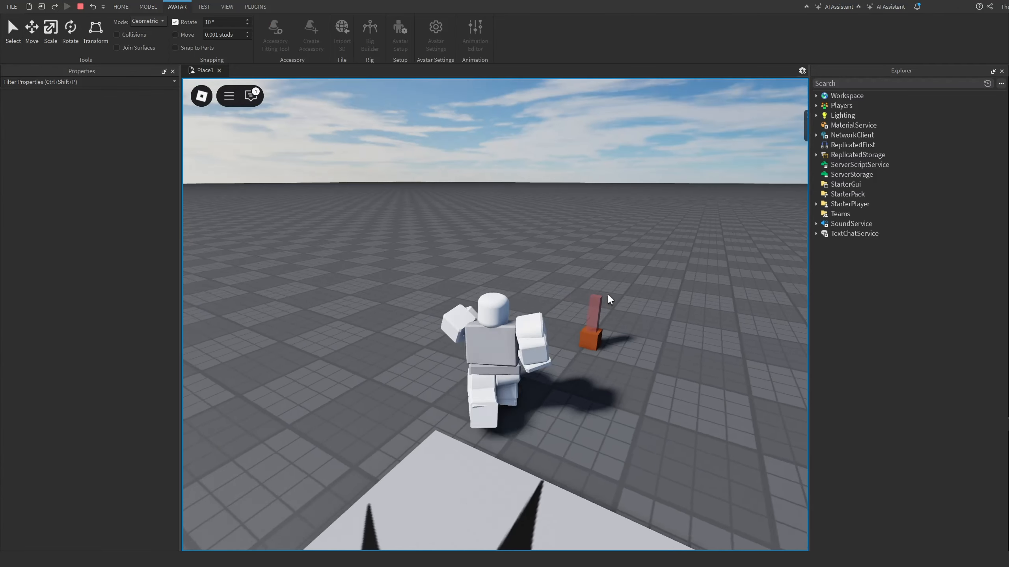
click(586, 202)
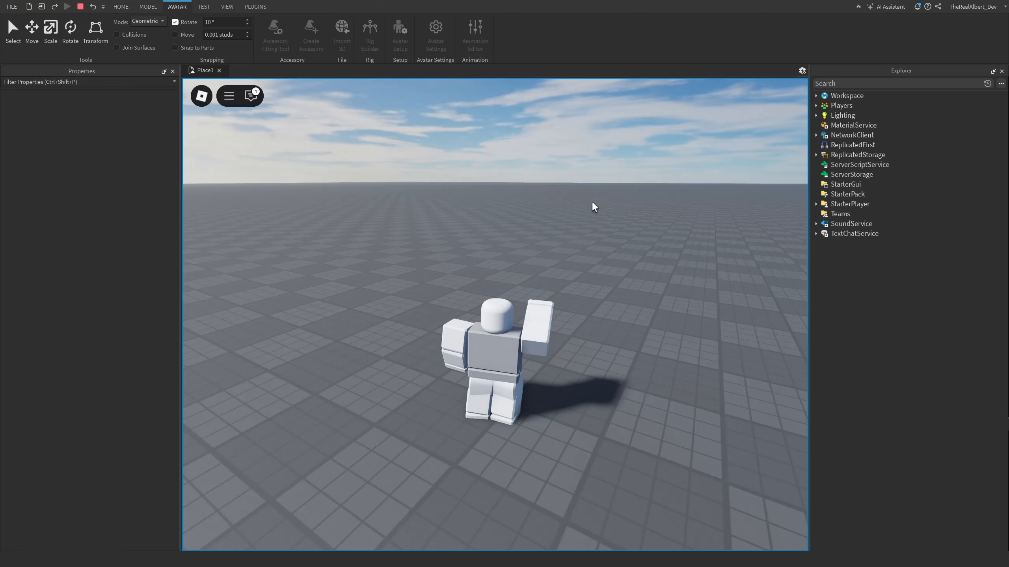
Run the character across the baseplate after the throw and view it close up from the front.
right_drag(629, 279, 630, 279)
key(d)
key(w)
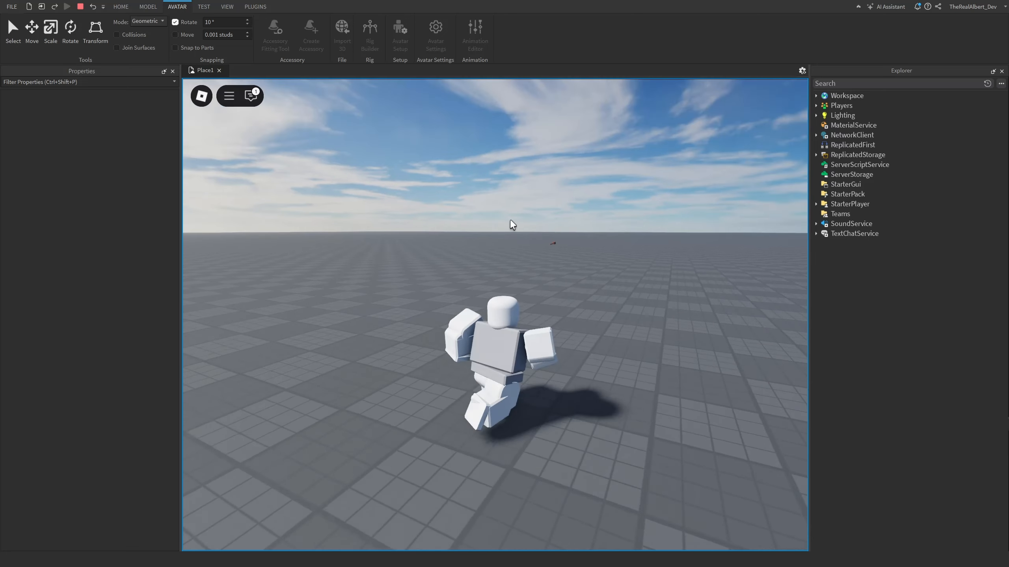
key(s)
scroll(643, 264, up, 3)
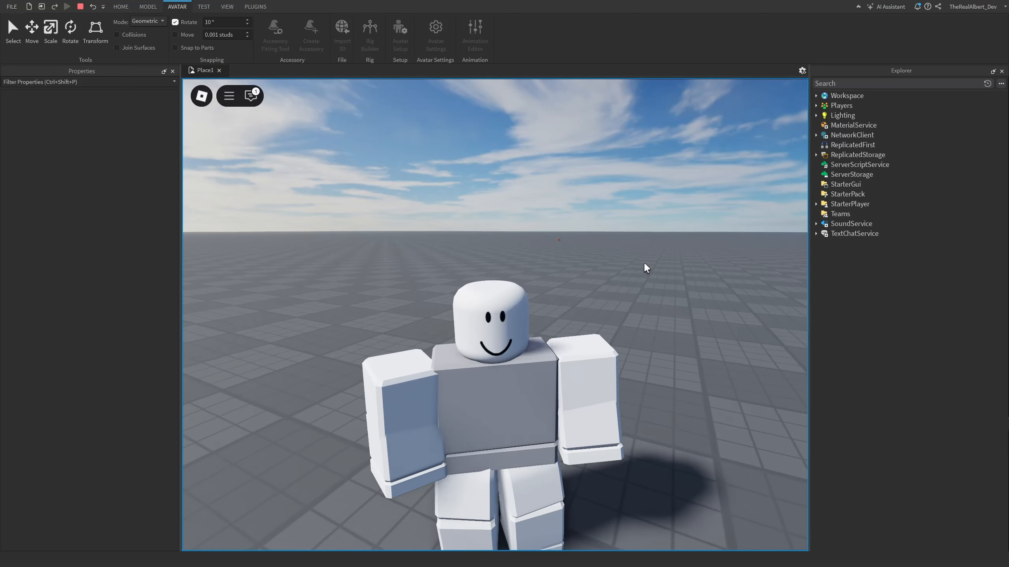
right_drag(645, 264, 645, 263)
scroll(644, 263, down, 2)
scroll(645, 263, down, 2)
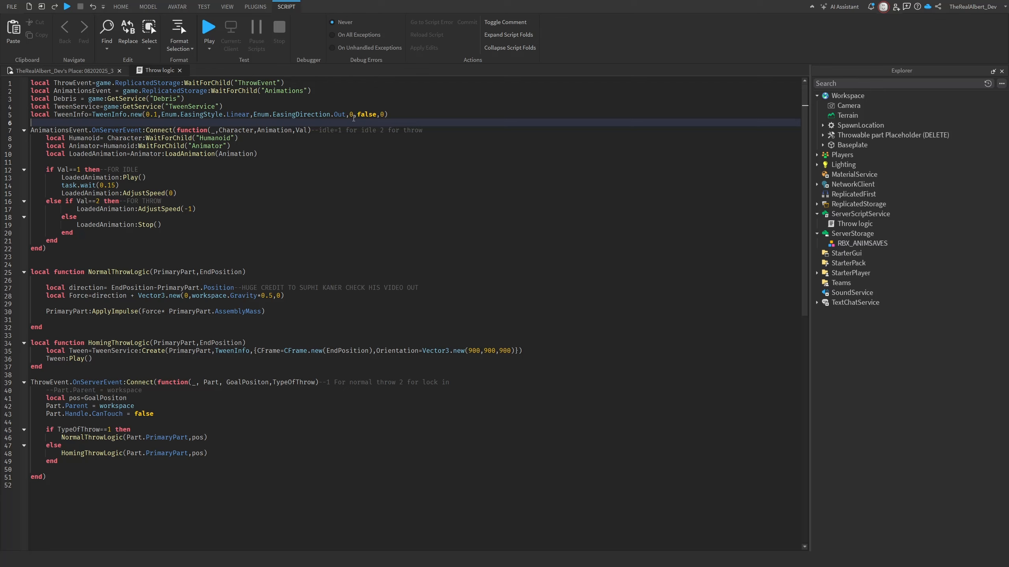
Highlight the Throw logic script from its first line through the impulse line of NormalThrowLogic to review it.
drag(347, 309, 31, 83)
click(338, 254)
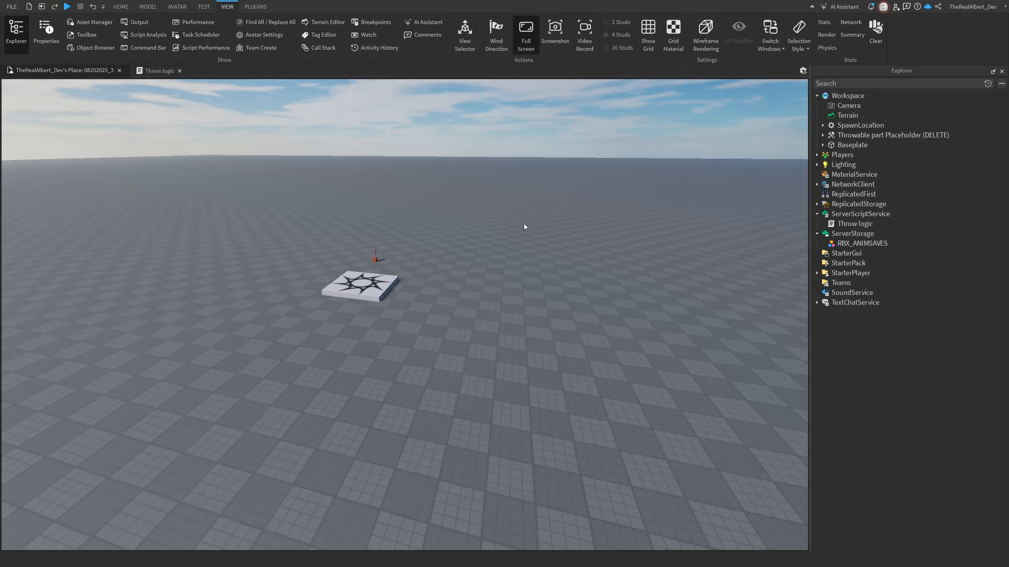
Select the Throwable part Placeholder beside the spawn location in the place view and show its properties and tags.
right_drag(519, 290, 425, 228)
key(w)
click(121, 6)
key(w)
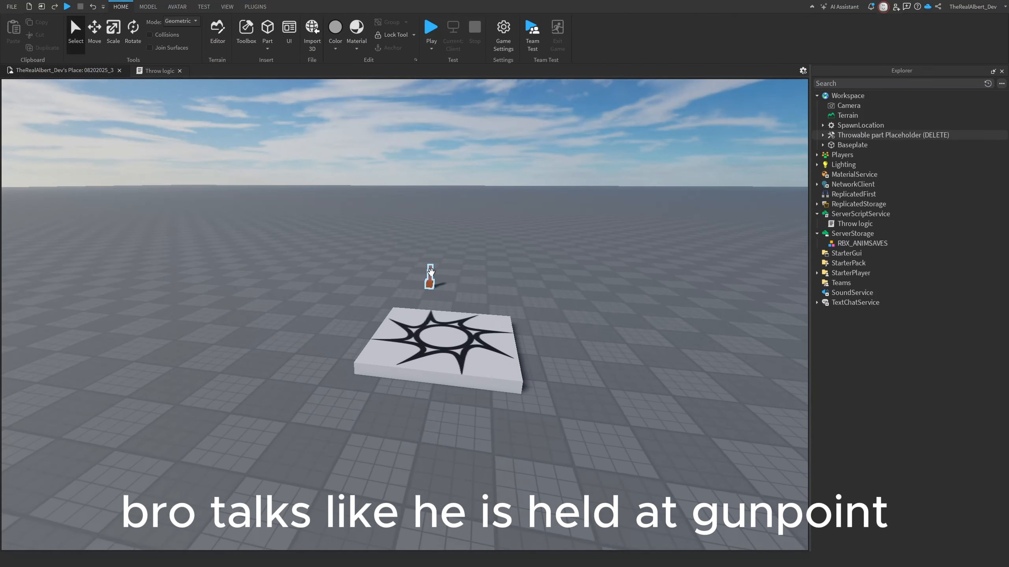
click(430, 275)
right_drag(596, 284, 597, 284)
key(s)
click(228, 6)
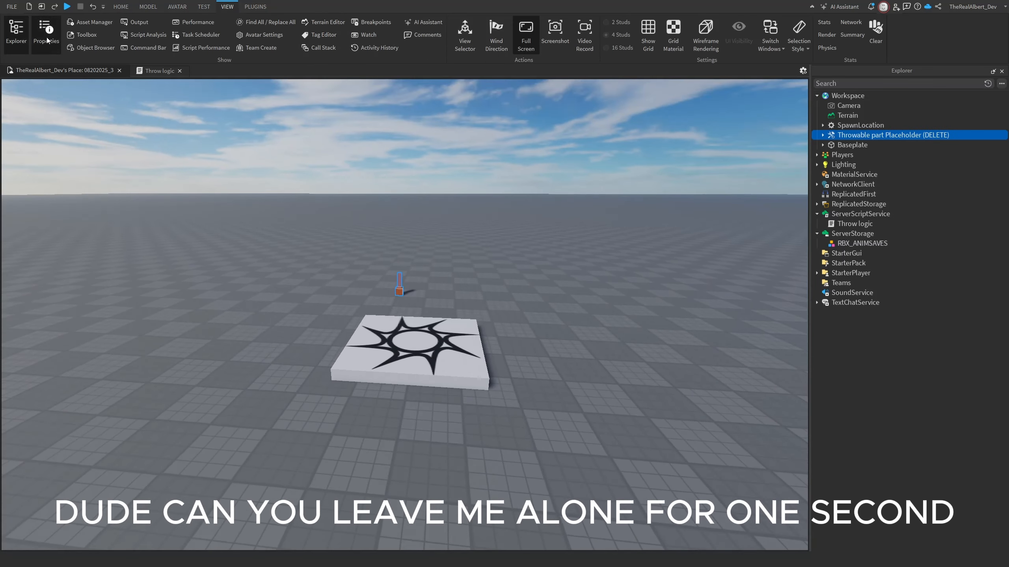
click(46, 34)
key(w)
key(w)
key(a)
right_drag(670, 223, 671, 227)
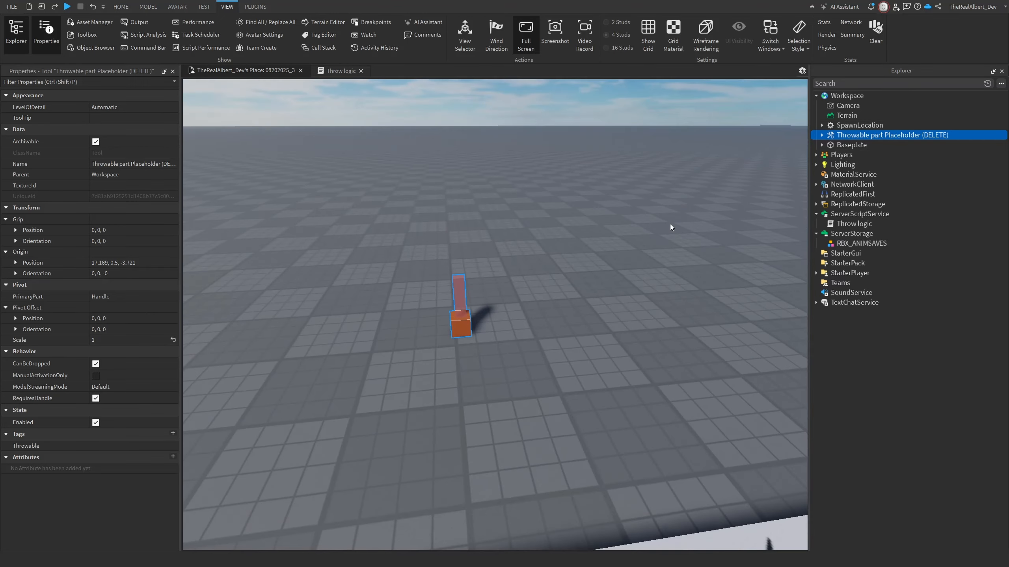
key(w)
key(s)
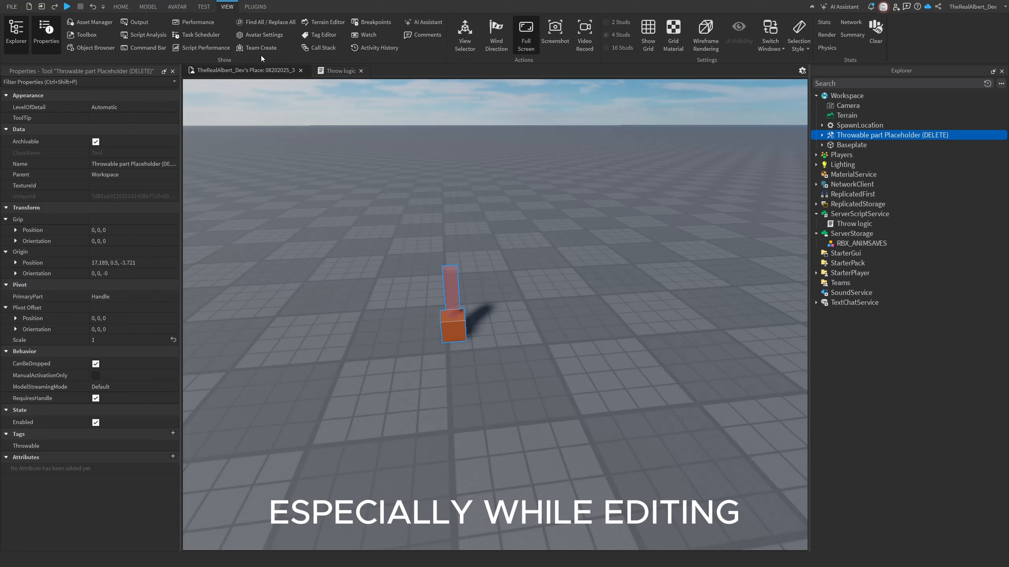
Search the Toolbox models for "Grenade".
click(120, 6)
click(246, 33)
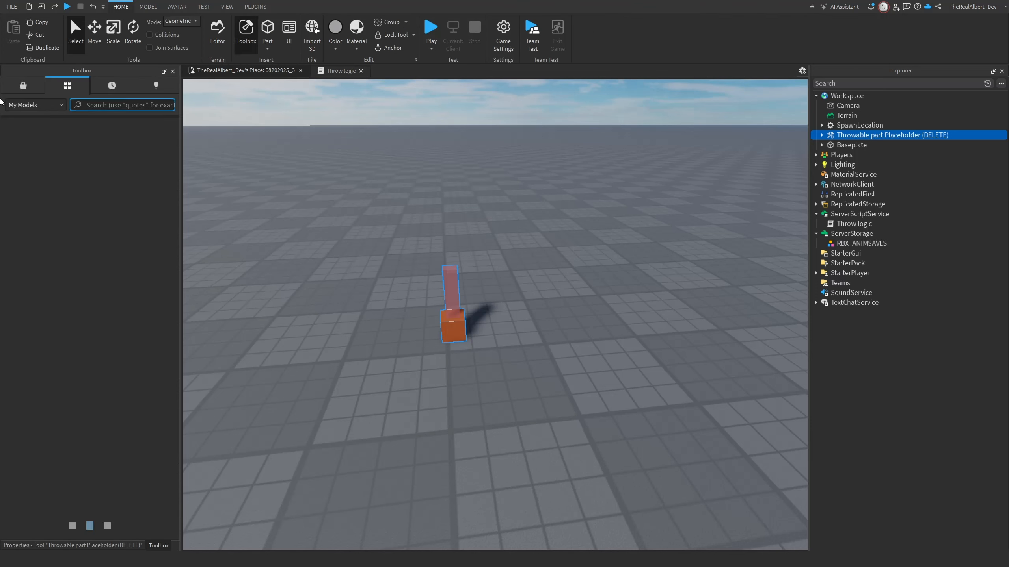
click(149, 105)
text(Gre)
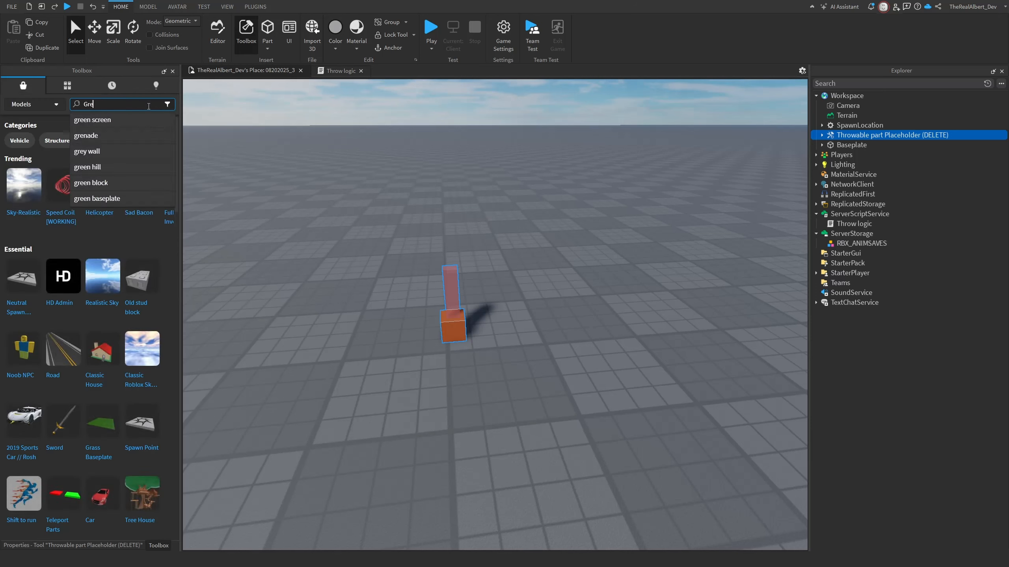
text(nade)
key(Return)
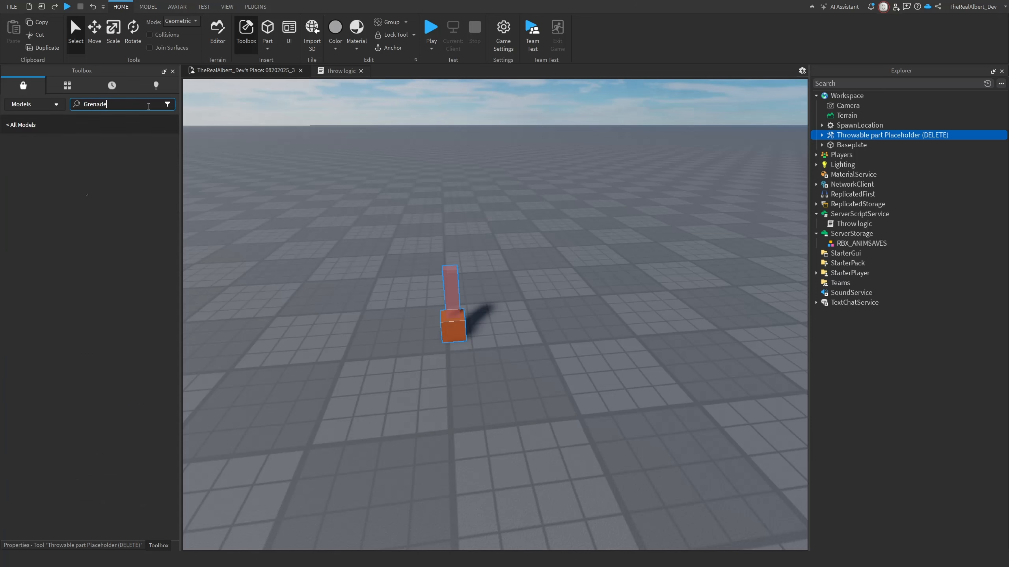
Insert the first Grenade model beside the throwable placeholder, accept the script notice, and close the Toolbox.
mouse_move(25, 170)
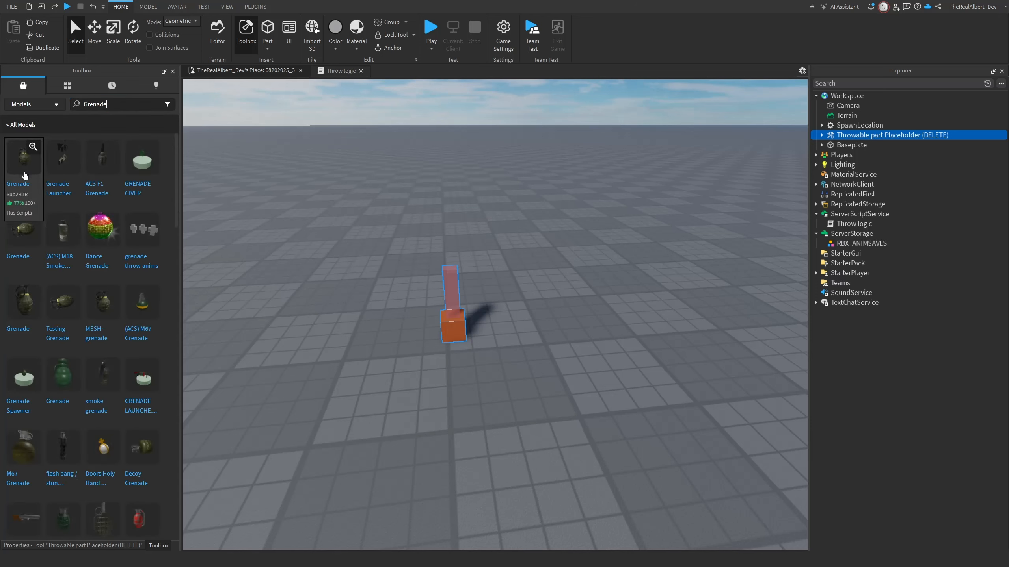
drag(25, 175, 570, 340)
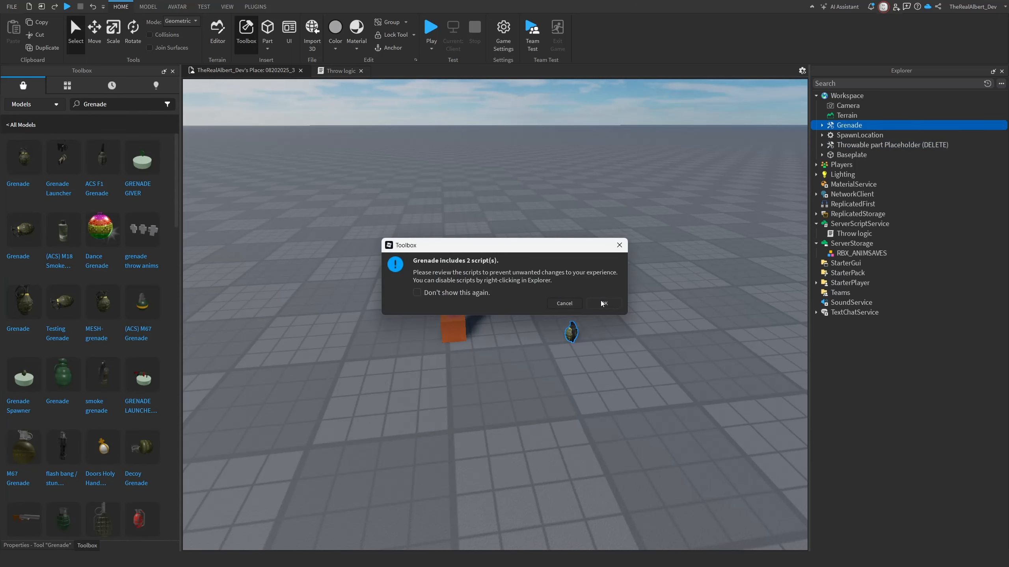
click(603, 303)
mouse_move(33, 168)
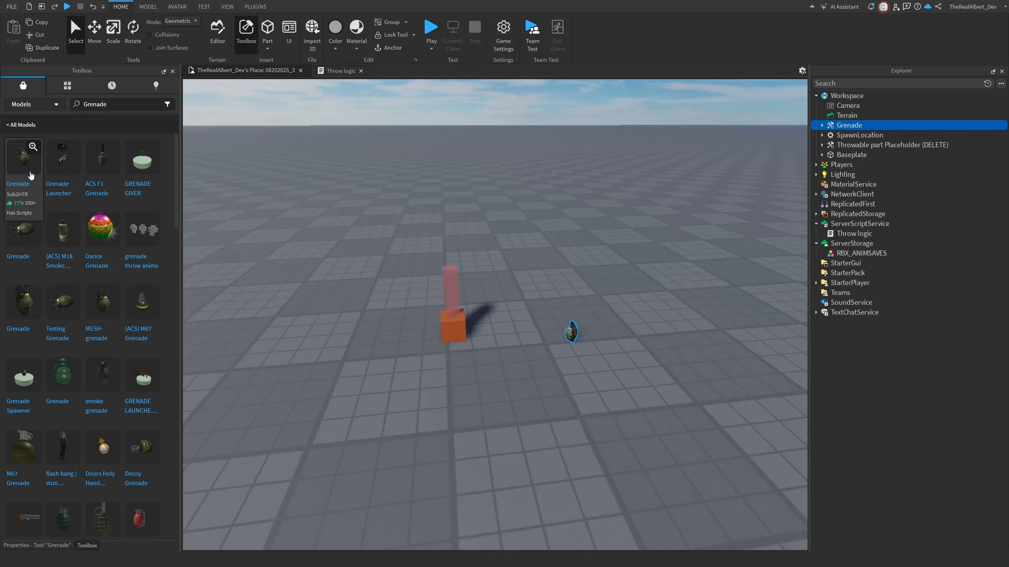
click(172, 72)
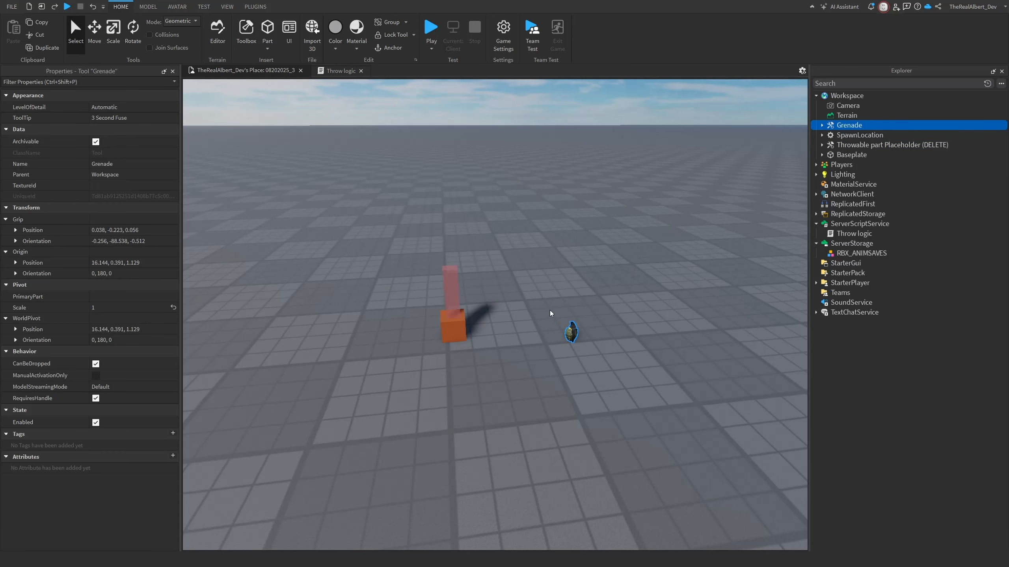
Delete GrenadeHandler, MouseInfo and MouseInfoRE from the Grenade tool, keeping only its Handle.
click(822, 125)
click(842, 136)
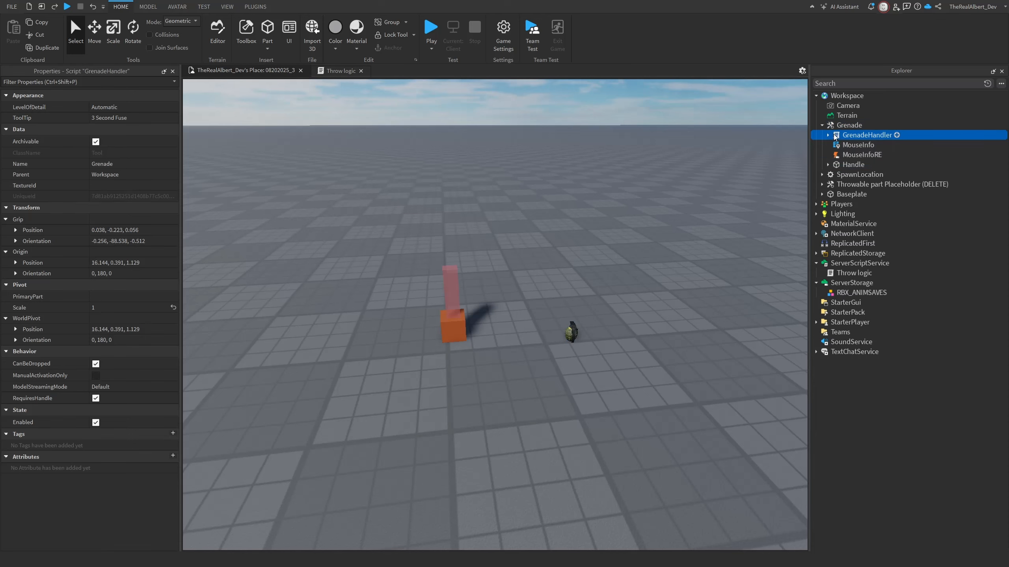
click(841, 137)
key(Delete)
click(840, 136)
key(Delete)
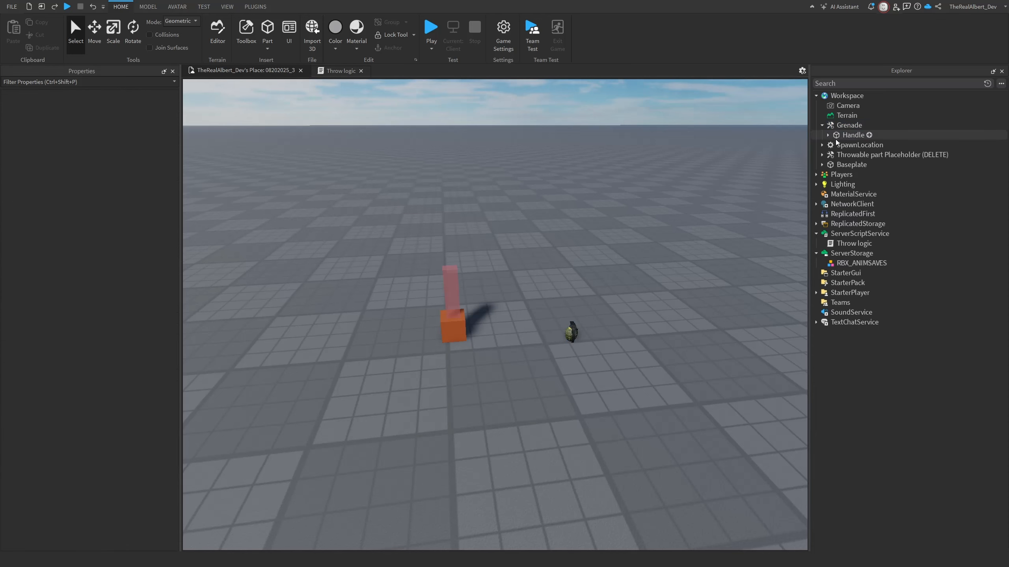
Try removing the Handle from the Grenade tool, and undo the deletion.
click(828, 136)
click(846, 136)
key(Delete)
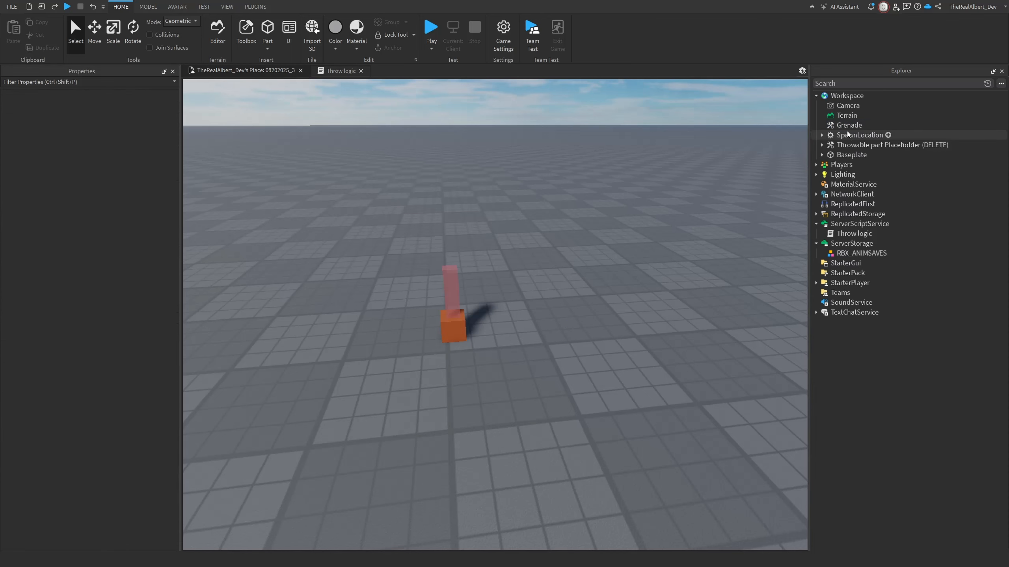
key(ctrl+z)
mouse_move(854, 154)
mouse_down()
mouse_move(836, 195)
mouse_move(757, 212)
mouse_move(813, 227)
mouse_move(850, 139)
mouse_up()
key(ctrl+z)
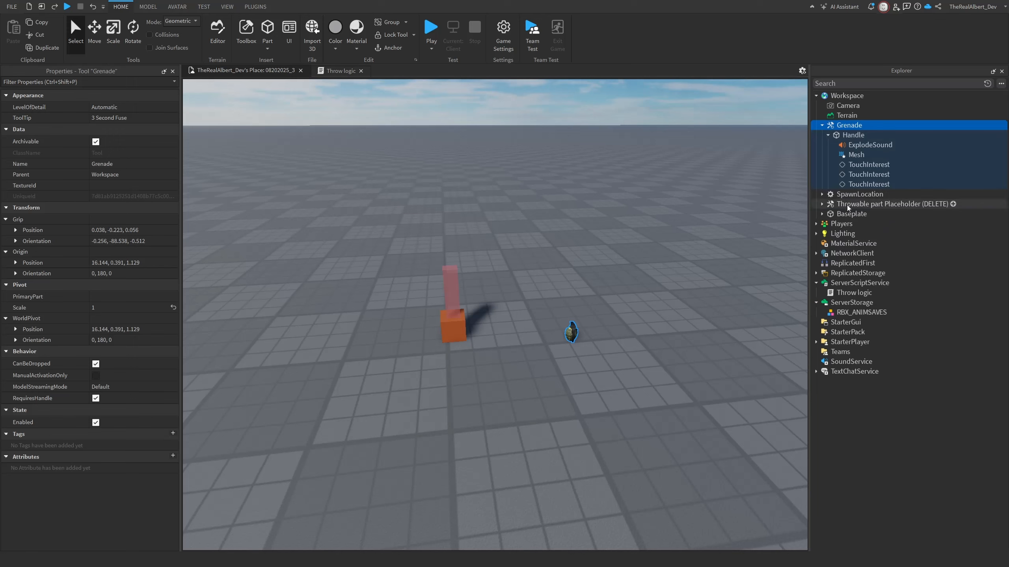
Try to move the Mesh from the Grenade's Handle into the Handle of the Throwable part Placeholder.
click(845, 154)
key(ctrl+x)
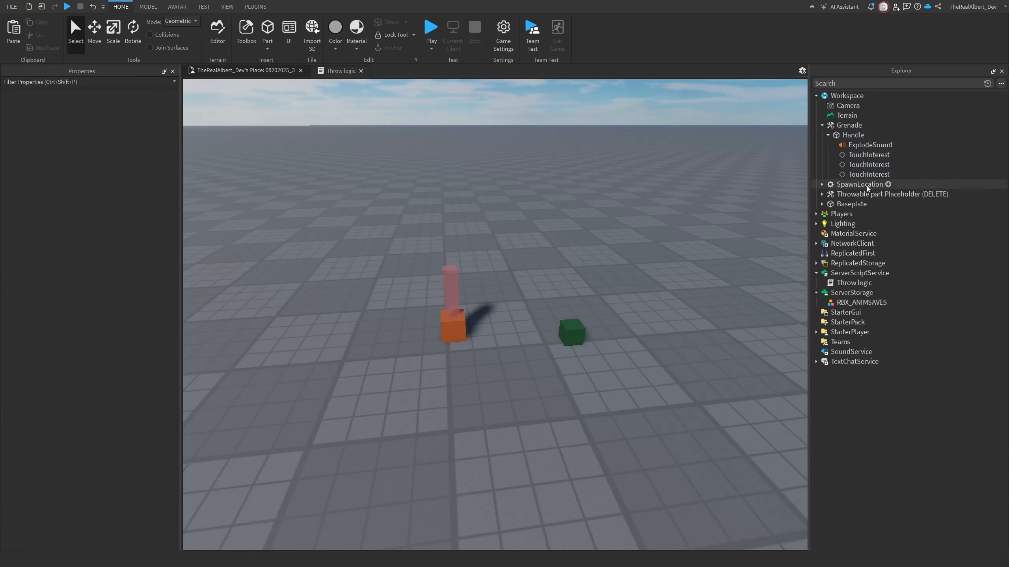
click(821, 194)
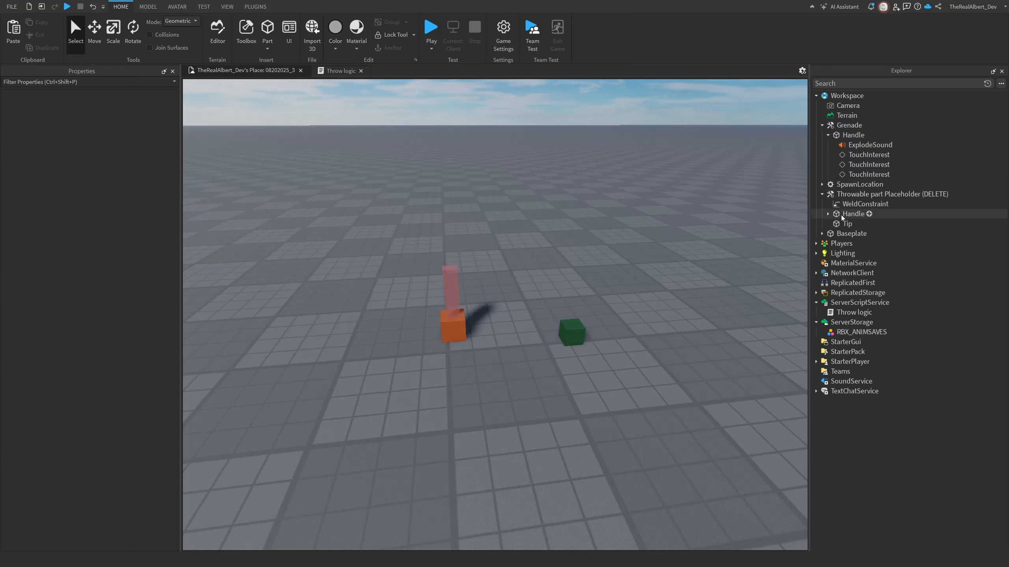
click(841, 214)
click(827, 214)
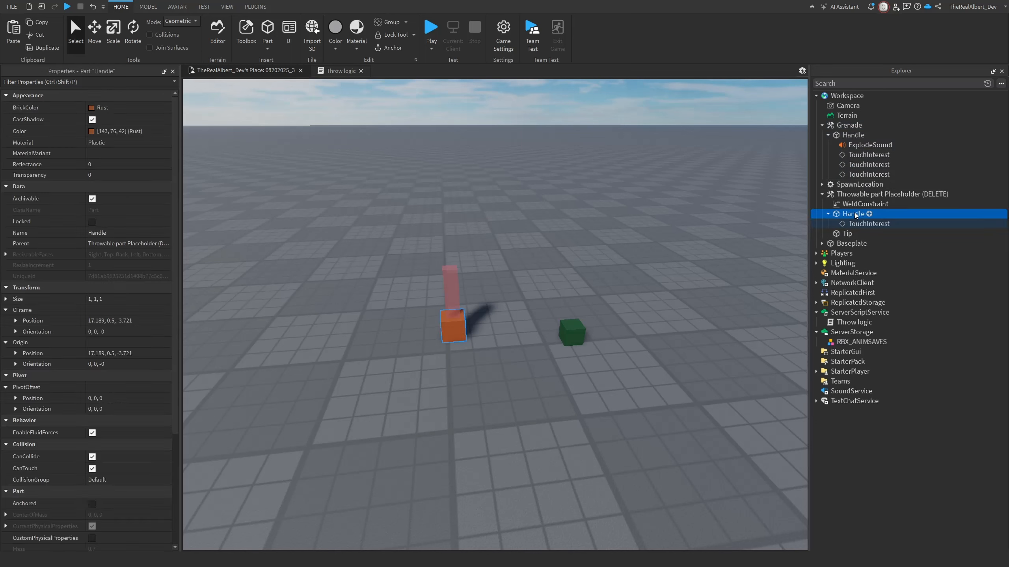
right_click(868, 215)
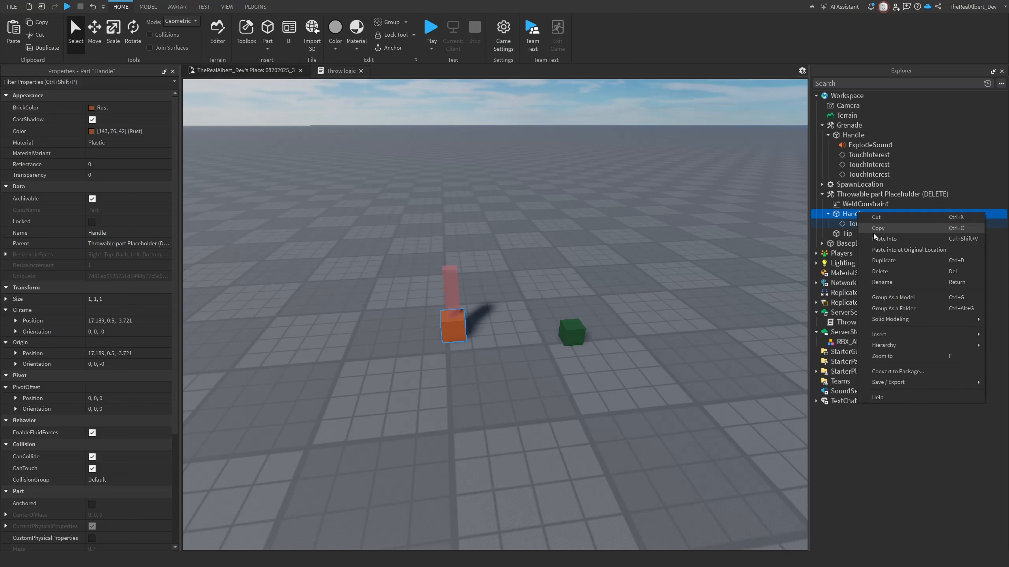
click(892, 237)
right_drag(711, 262, 711, 262)
key(w)
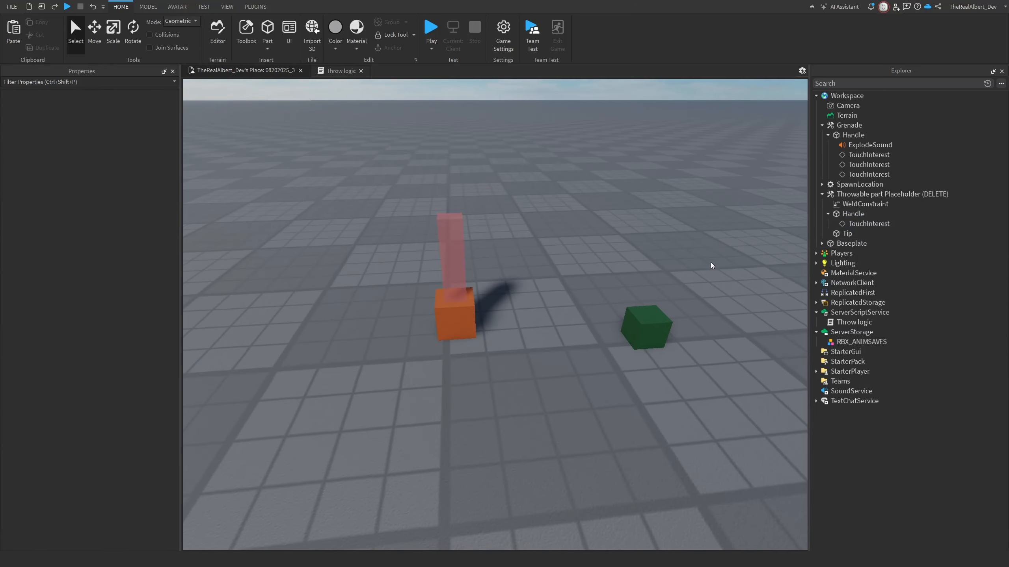
right_click(847, 214)
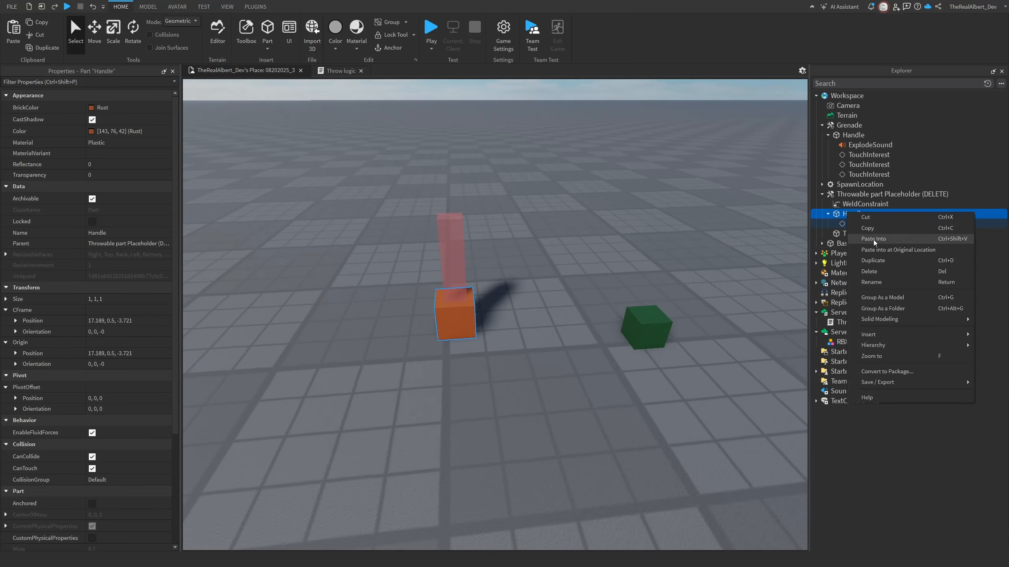
click(873, 240)
key(ctrl+z)
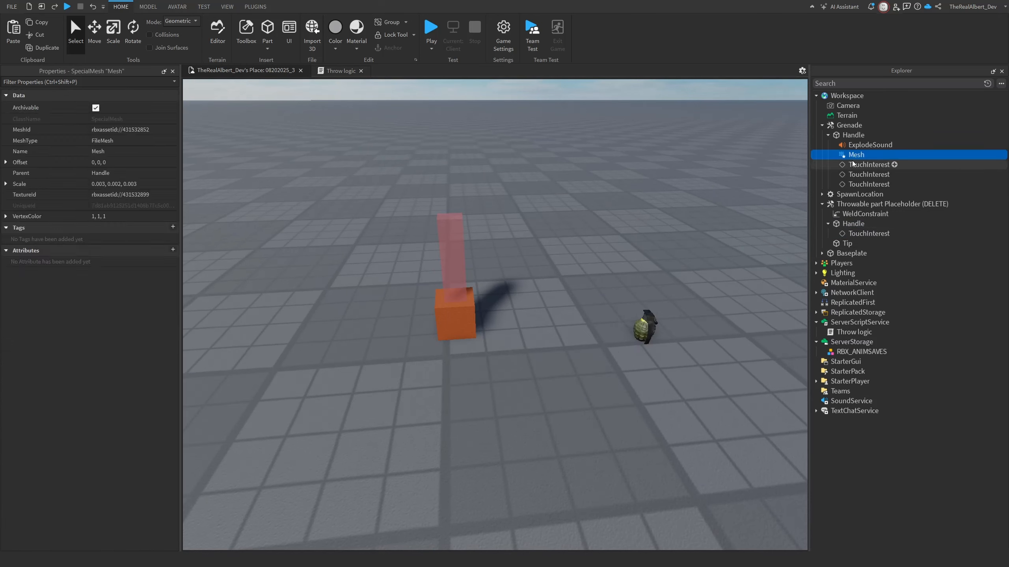
Move the Grenade's Mesh into the Throwable part Placeholder's Handle, and delete the placeholder's WeldConstraint and Tip.
key(ctrl+x)
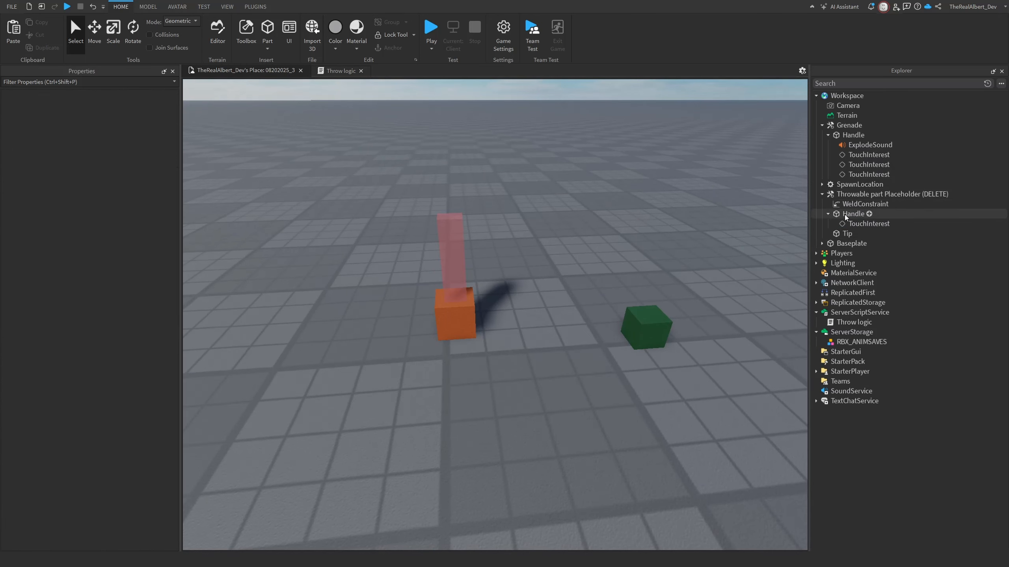
click(845, 214)
right_click(847, 215)
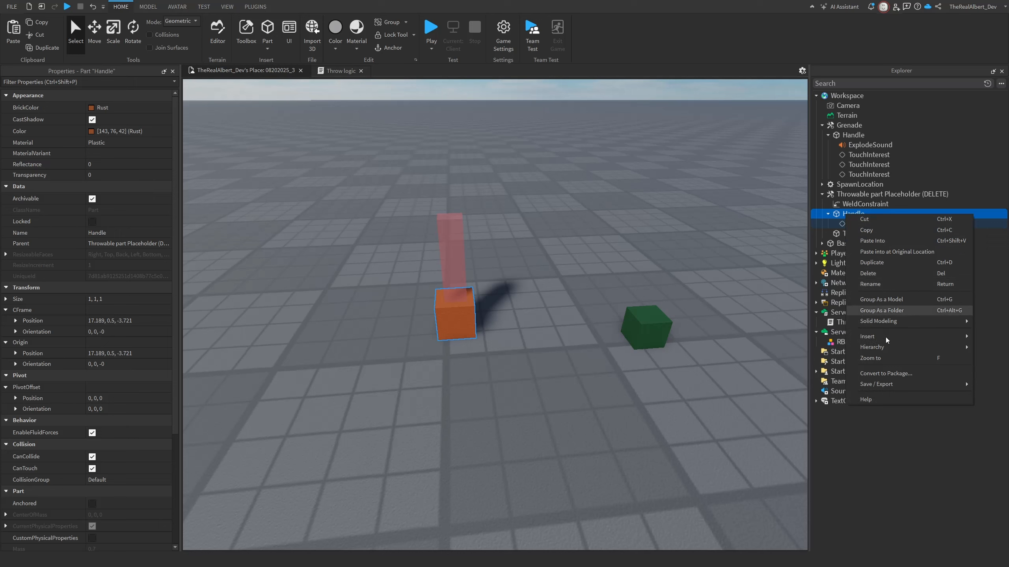
click(855, 203)
key(Delete)
click(847, 223)
key(Delete)
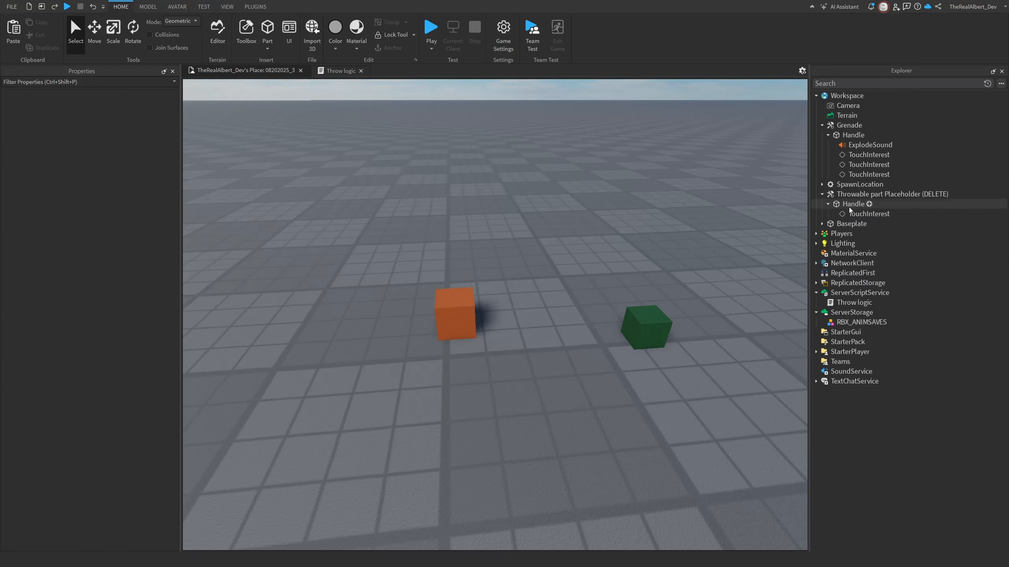
right_click(851, 204)
click(872, 231)
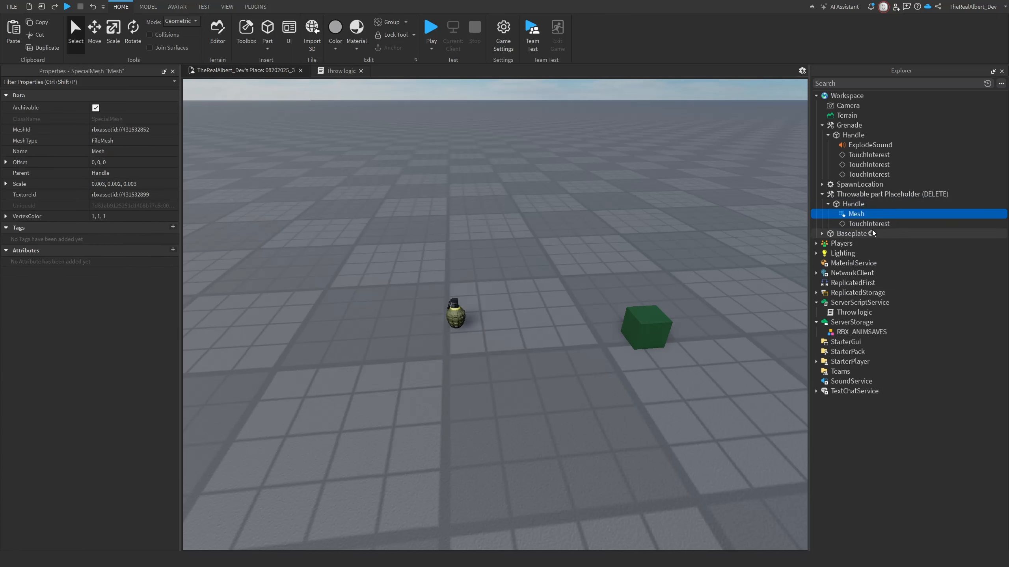
Delete the leftover Grenade tool, shown as the green block, from the workspace.
right_drag(538, 326, 543, 327)
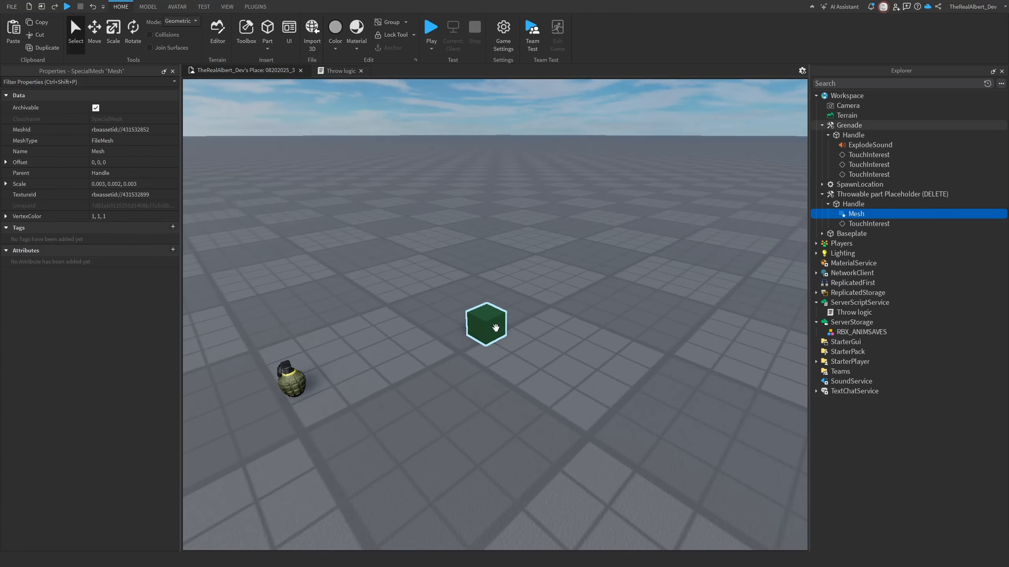
click(495, 328)
right_drag(617, 294, 617, 294)
key(Delete)
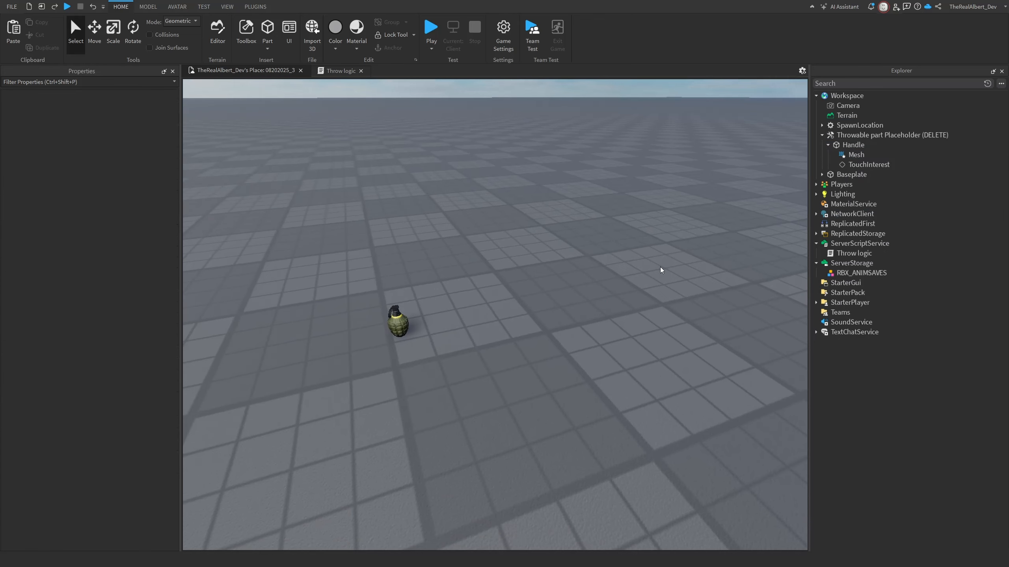
Start a play test, and pick up the grenade with the character to try throwing it across the baseplate.
key(s)
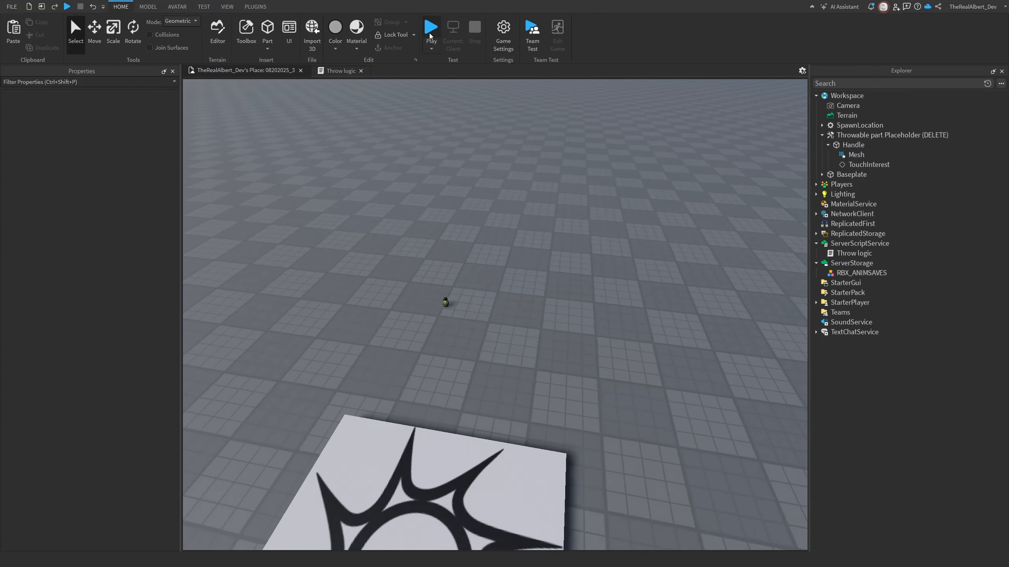
click(432, 36)
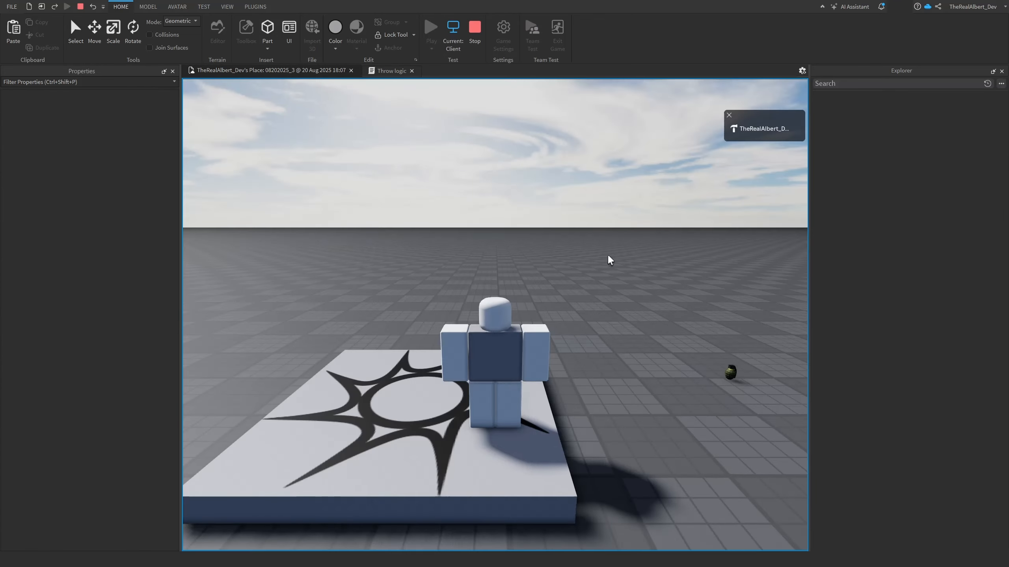
key(w)
right_drag(607, 254, 593, 240)
click(592, 240)
right_drag(528, 209, 493, 205)
right_drag(636, 205, 659, 225)
click(637, 192)
Walk the character around the baseplate after the throw, and end the play test.
key(w)
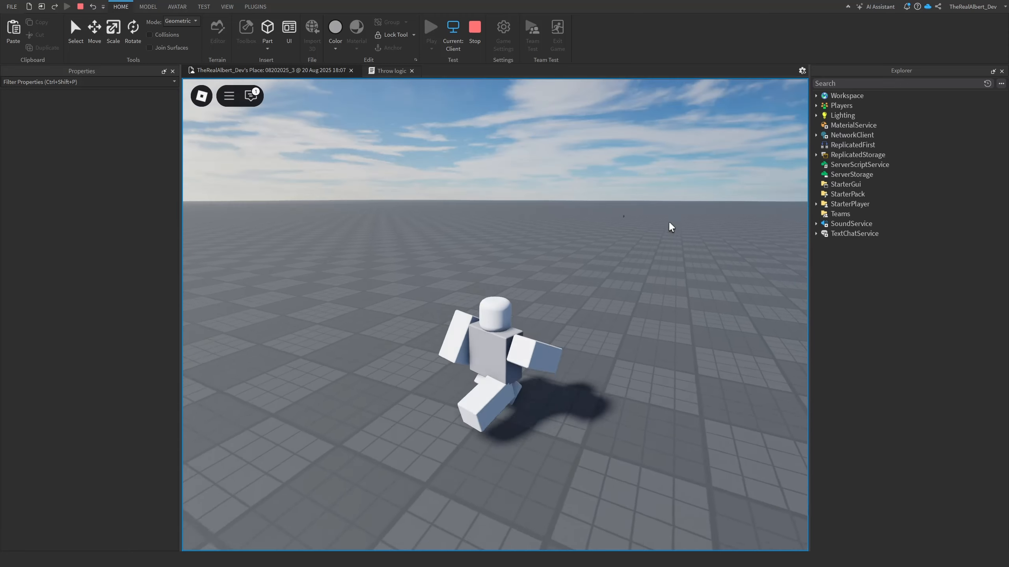
key(d)
key(d)
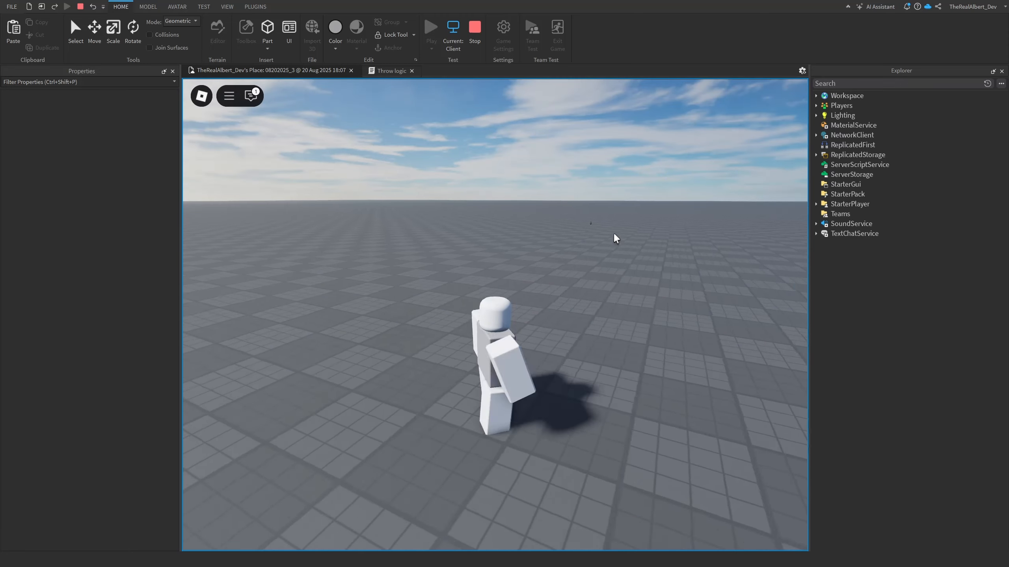
key(w)
key(d)
key(s)
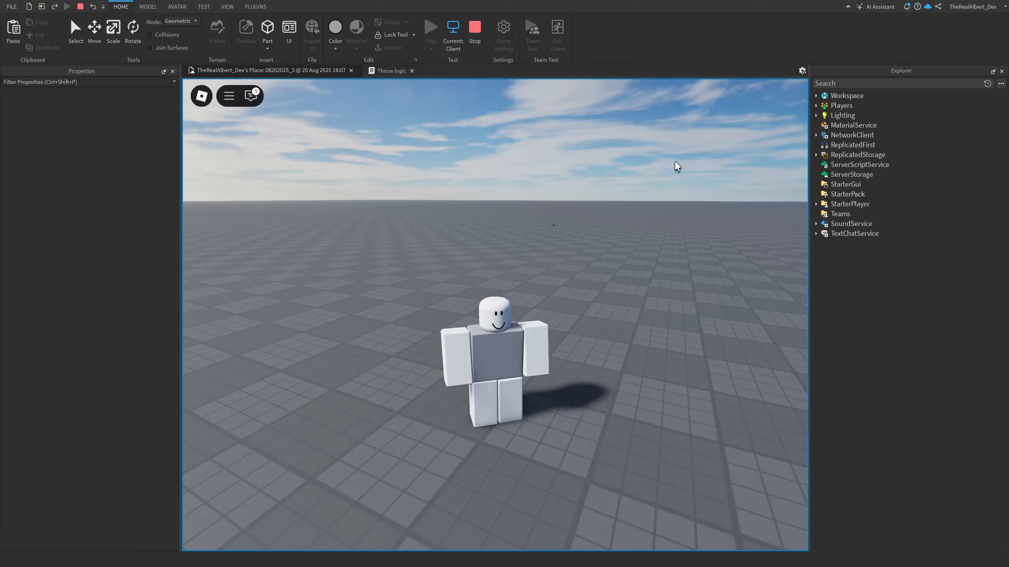
click(475, 28)
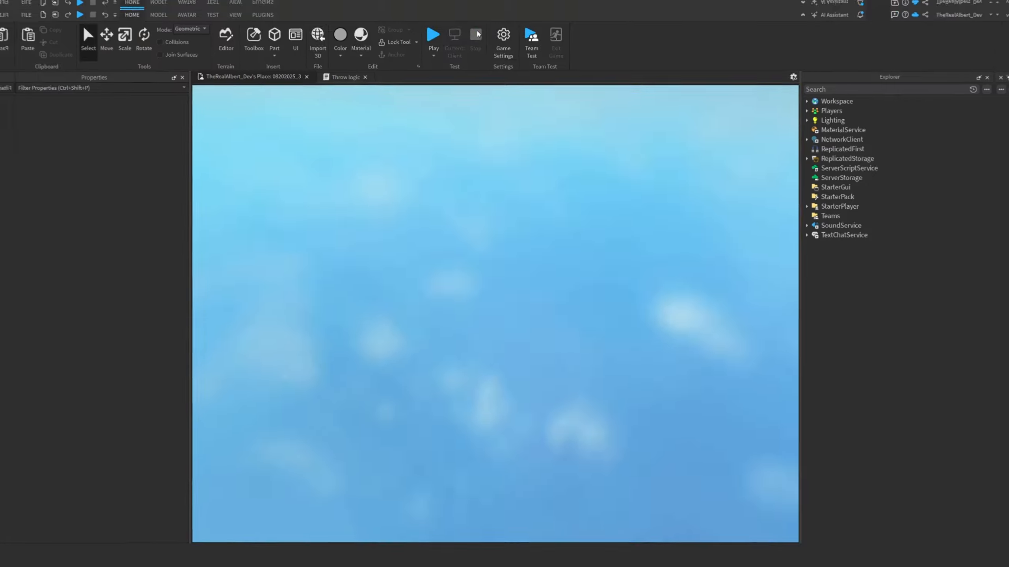